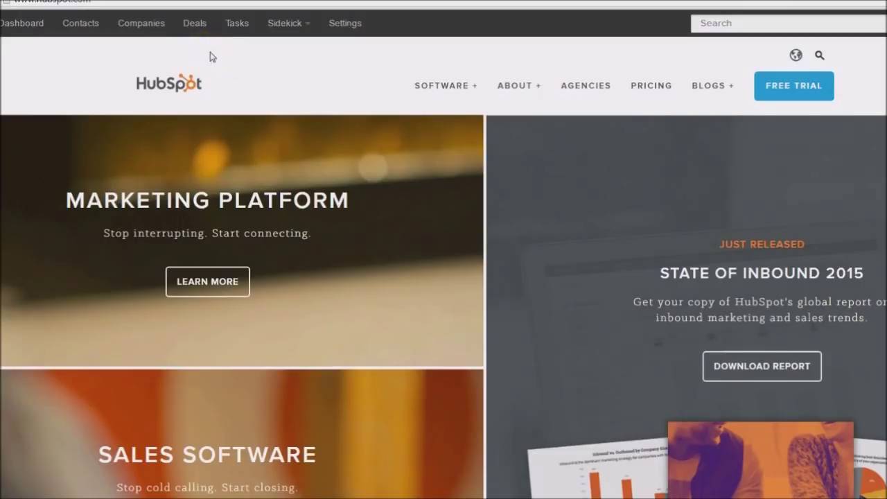
- Go from the sales dashboard to the contacts list and view the blank new-contact form, closing it without saving
{"action": "left_click", "coordinate": [31, 23]}
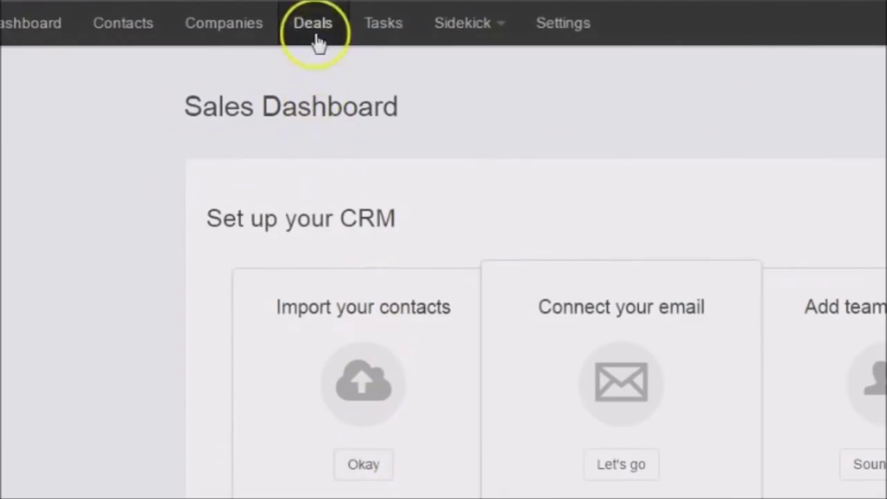
{"action": "left_click", "coordinate": [139, 32]}
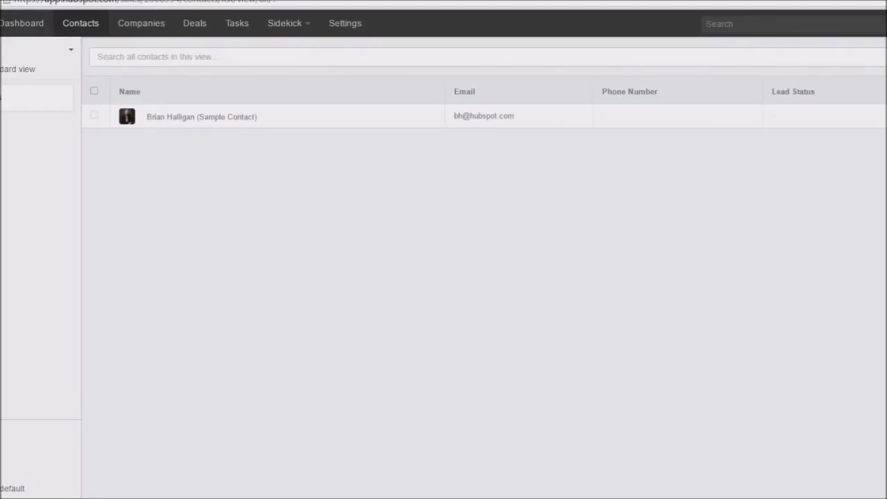
{"action": "left_click", "coordinate": [745, 56]}
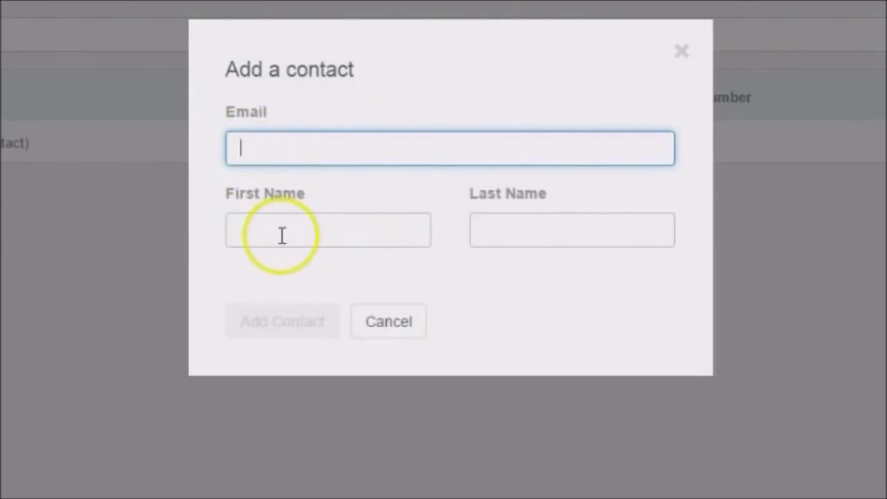
{"action": "left_click", "coordinate": [383, 323]}
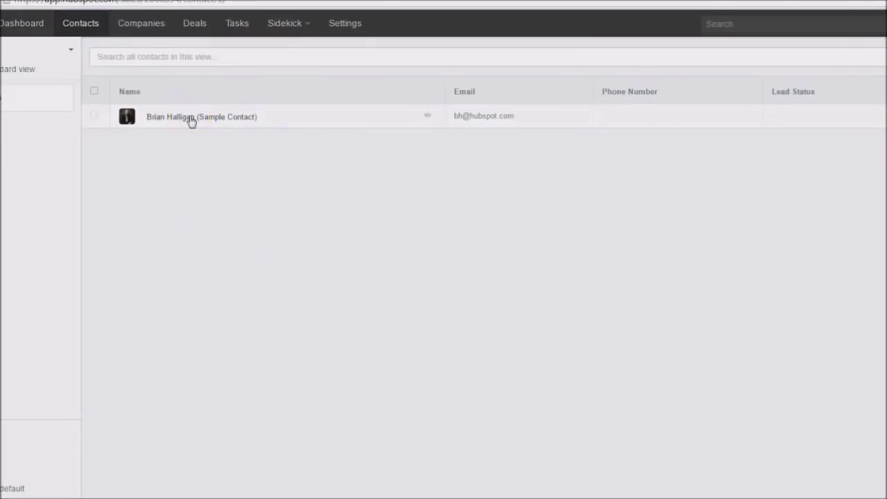
- Open the sample contact's record and view the email composer for writing to that contact
{"action": "left_click", "coordinate": [190, 118]}
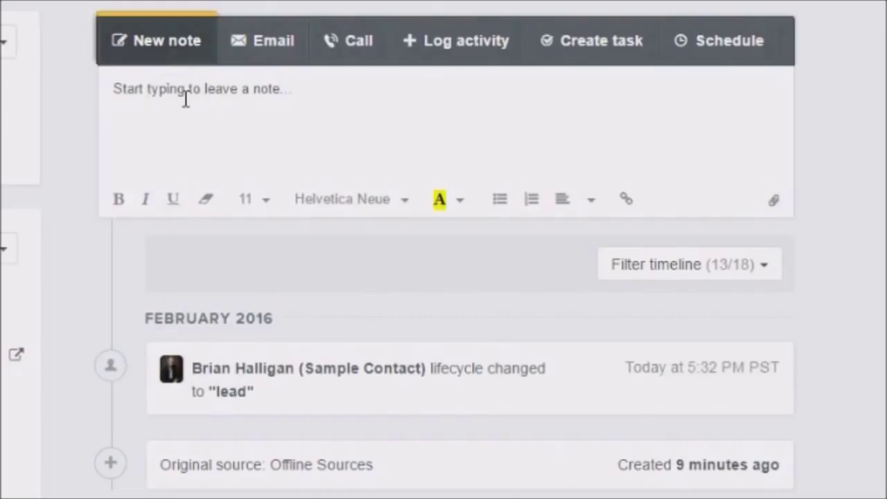
{"action": "left_click", "coordinate": [277, 49]}
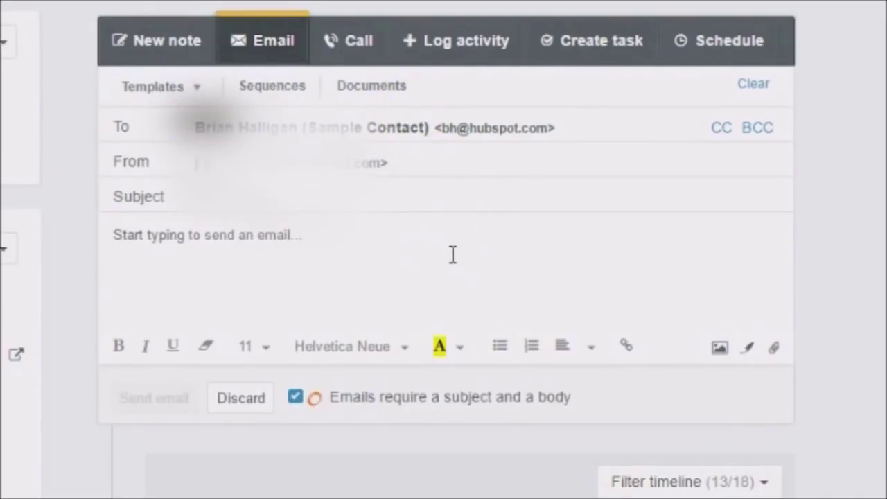
{"action": "left_click", "coordinate": [475, 250]}
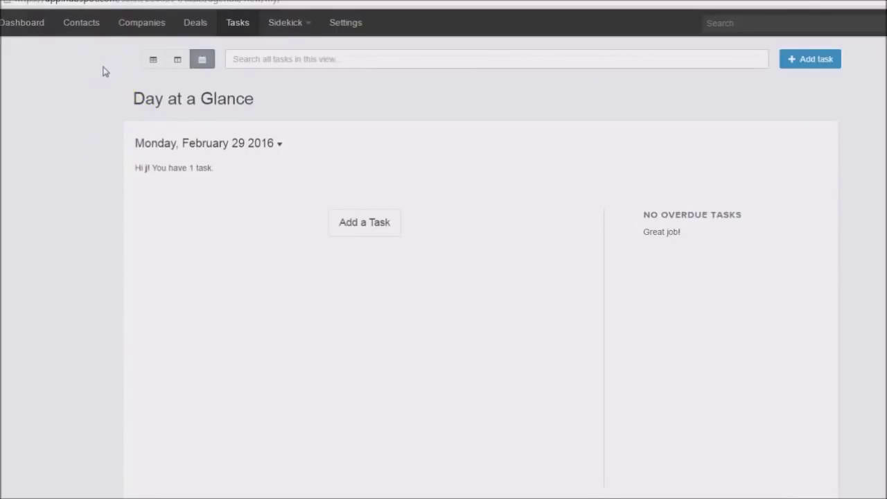
- Start a new task in the day view, paste the description about touching base with the sample contact, and set its time to 2:15 PM
{"action": "left_click", "coordinate": [99, 70]}
{"action": "left_click", "coordinate": [393, 227]}
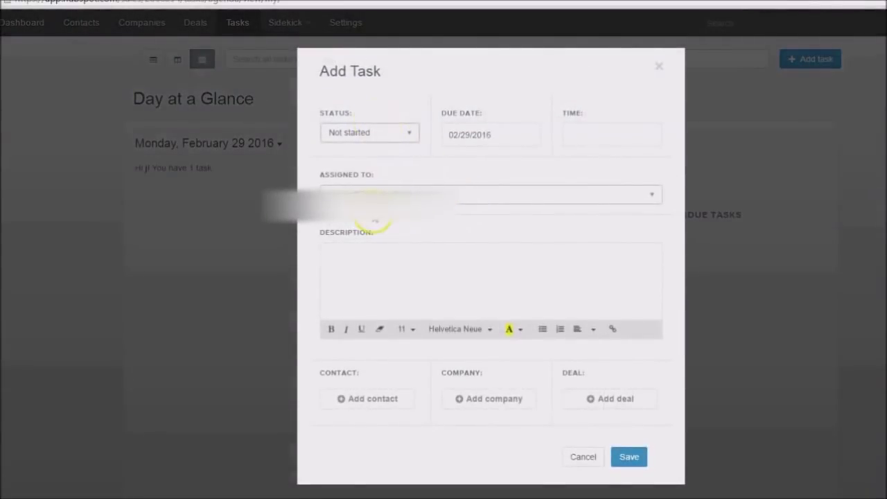
{"action": "left_click", "coordinate": [341, 257]}
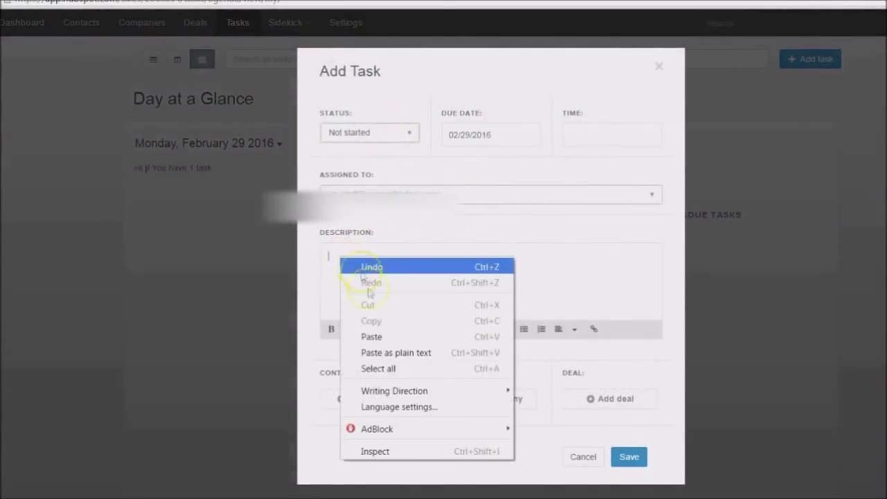
{"action": "left_click", "coordinate": [372, 337]}
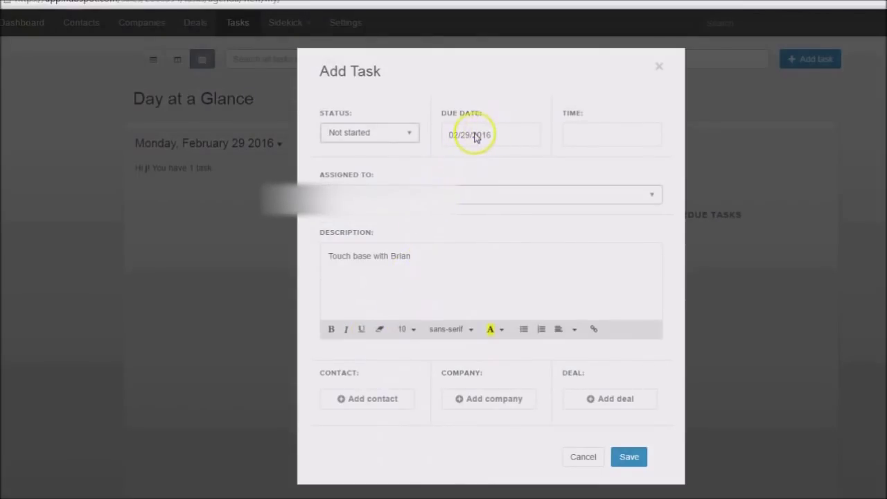
{"action": "left_click", "coordinate": [588, 146]}
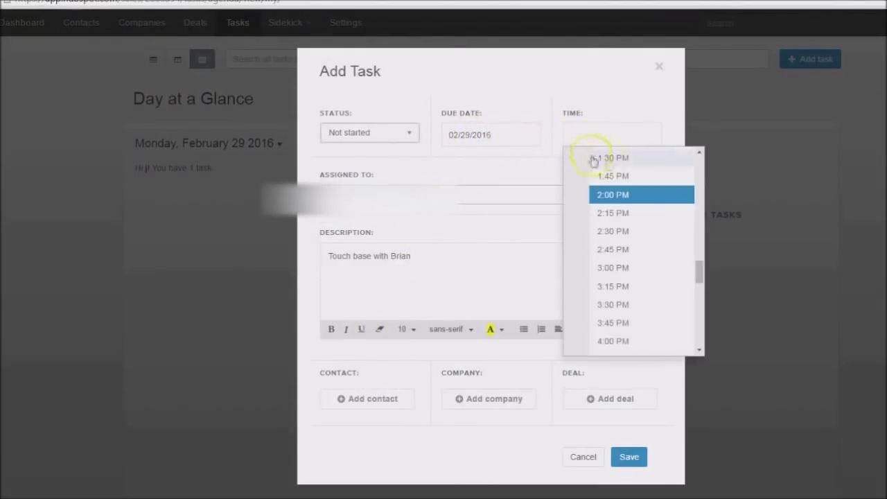
{"action": "left_click", "coordinate": [614, 213]}
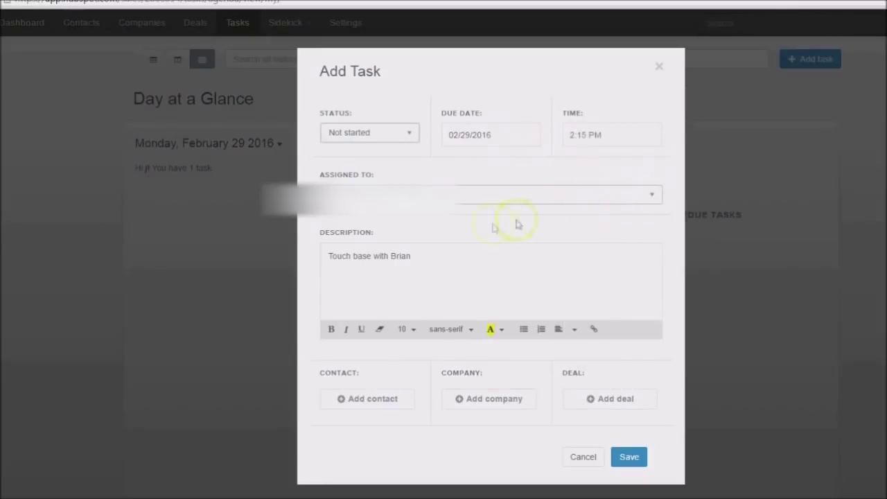
- Search for the sample contact by first name, link the contact to the new task, and save the task
{"action": "left_click", "coordinate": [364, 403]}
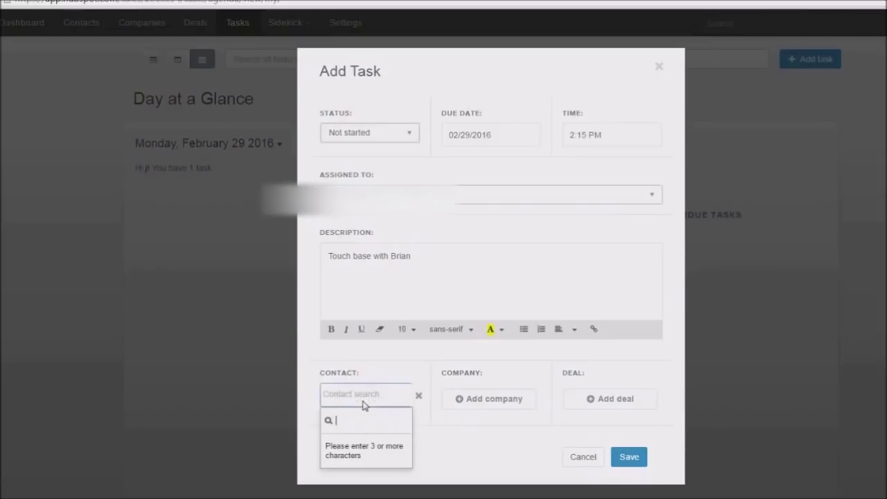
{"action": "type", "text": "vbr"}
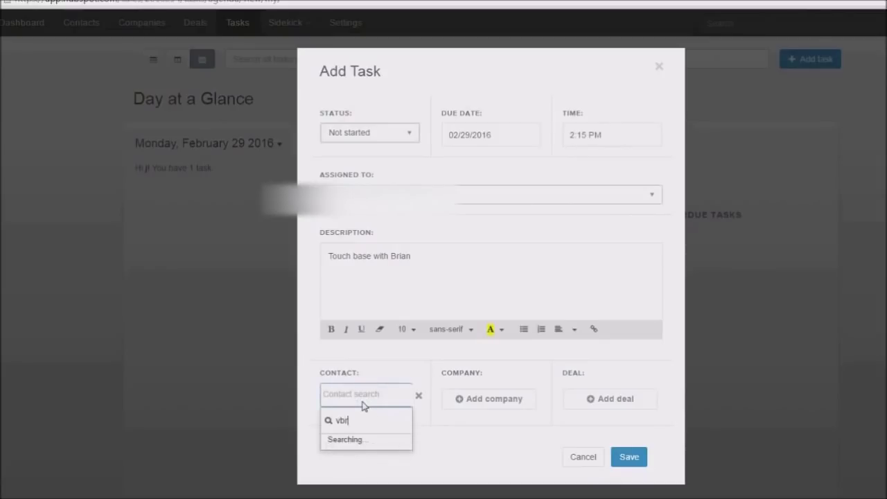
{"action": "type", "text": "an"}
{"action": "key", "text": "BackSpace"}
{"action": "key", "text": "BackSpace"}
{"action": "type", "text": "ia"}
{"action": "left_click", "coordinate": [378, 445]}
{"action": "left_click", "coordinate": [626, 461]}
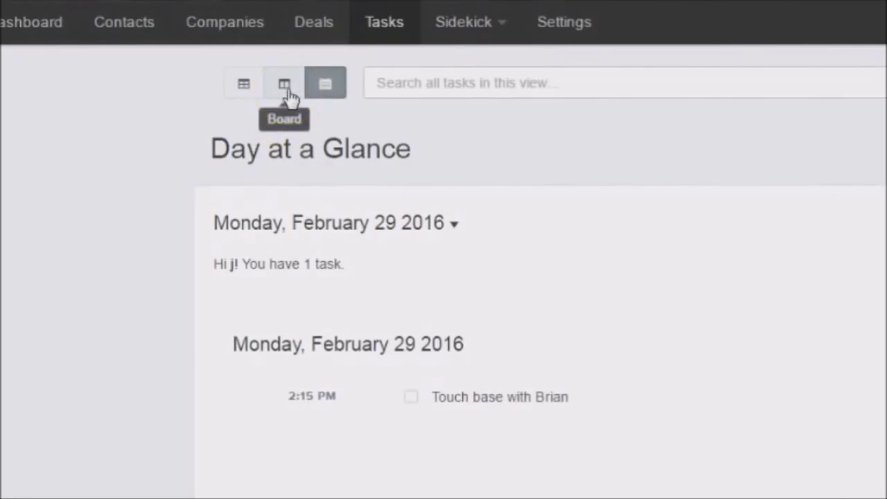
- Review the task in the board and table views, and mark the 2:15 PM task as complete in the day view
{"action": "left_click", "coordinate": [289, 91]}
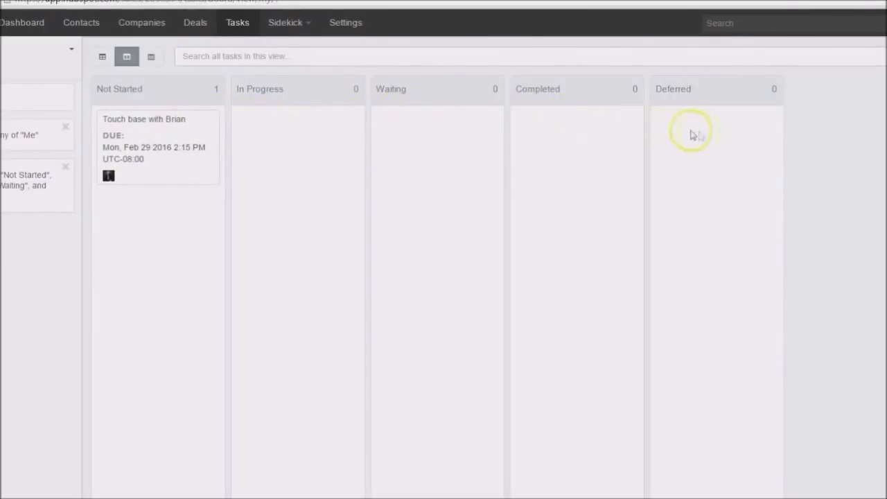
{"action": "left_click", "coordinate": [104, 57]}
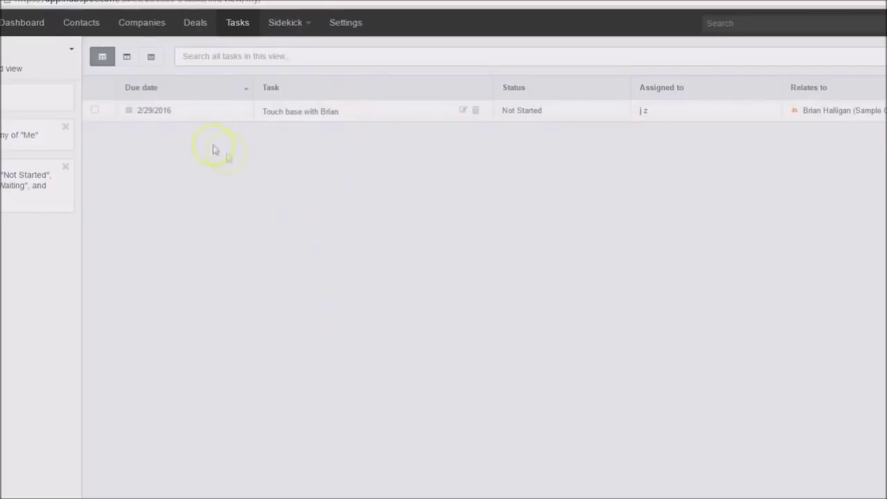
{"action": "left_click", "coordinate": [150, 59]}
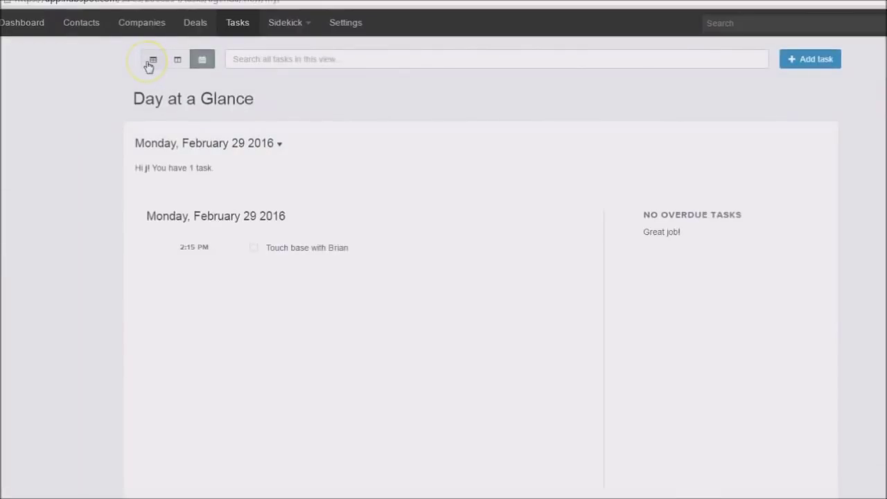
{"action": "left_click", "coordinate": [254, 248]}
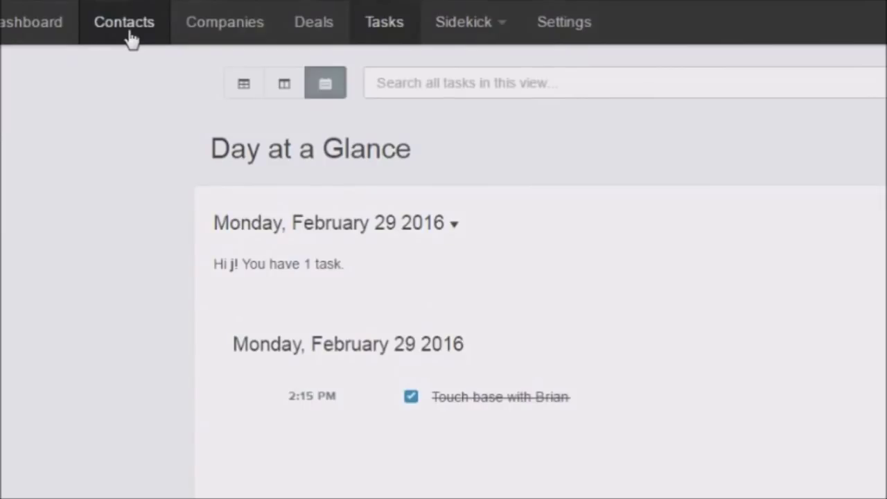
- Create and save a second task from the sample contact's record, pasting the same touch-base text as its description
{"action": "left_click", "coordinate": [132, 40]}
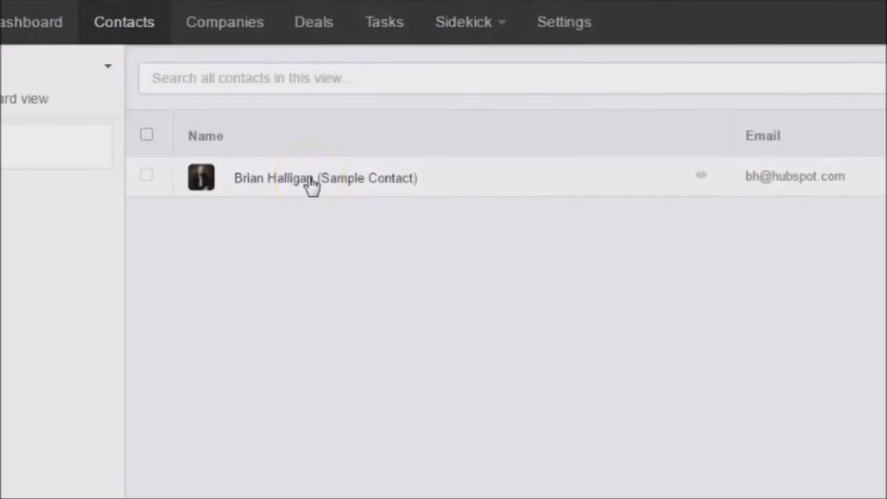
{"action": "left_click", "coordinate": [312, 181]}
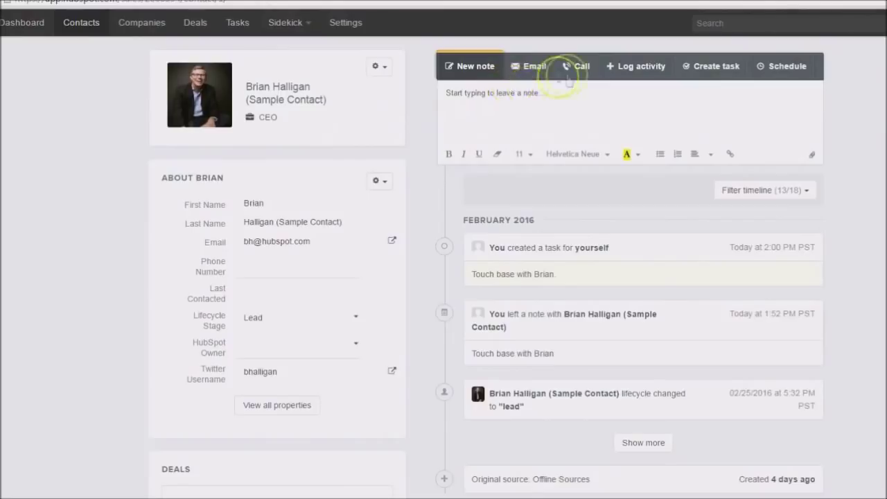
{"action": "left_click", "coordinate": [703, 73]}
{"action": "left_click", "coordinate": [462, 144]}
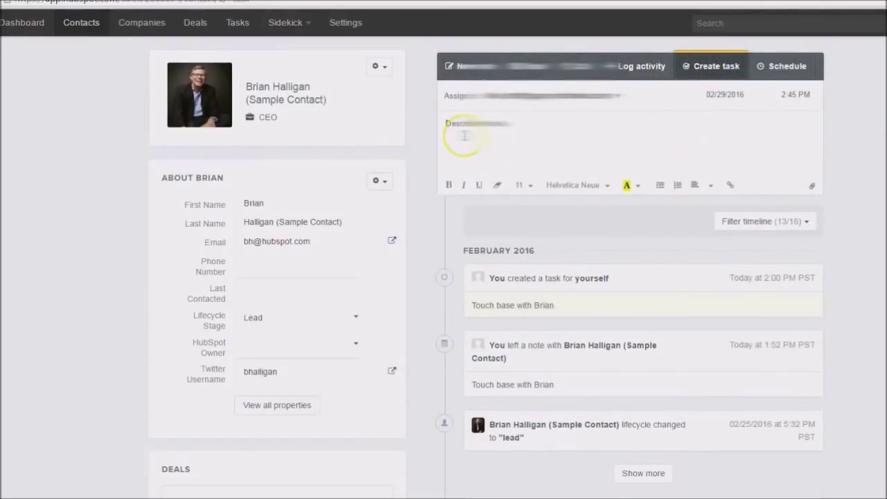
{"action": "right_click", "coordinate": [464, 140]}
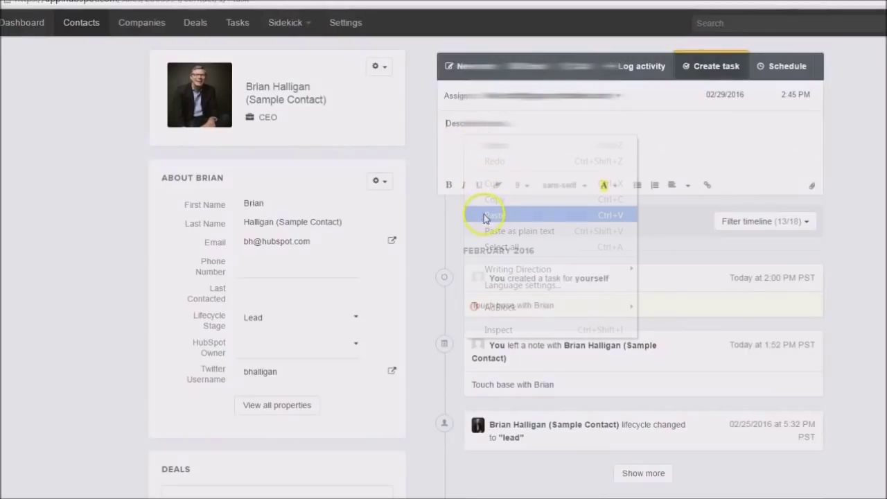
{"action": "left_click", "coordinate": [492, 215]}
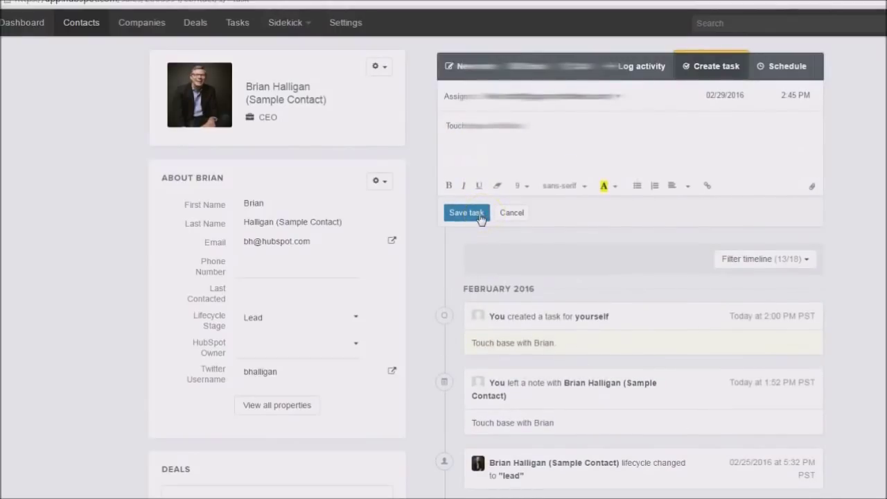
{"action": "left_click", "coordinate": [466, 213]}
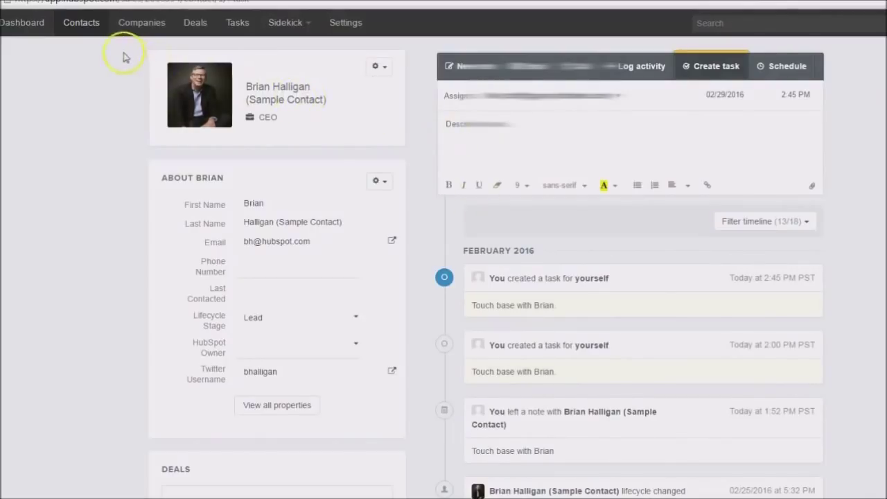
- Move the 2:45 PM touch-base task from Not Started to In Progress on the task board
{"action": "left_click", "coordinate": [225, 33]}
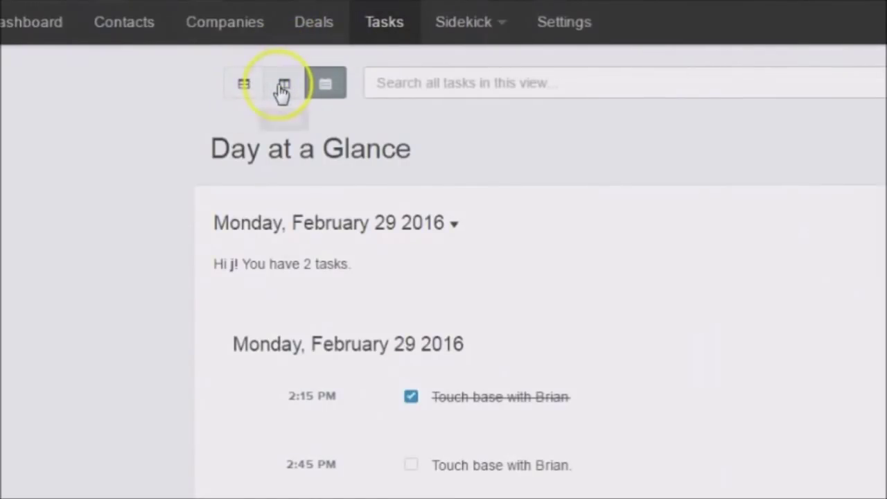
{"action": "left_click", "coordinate": [282, 90]}
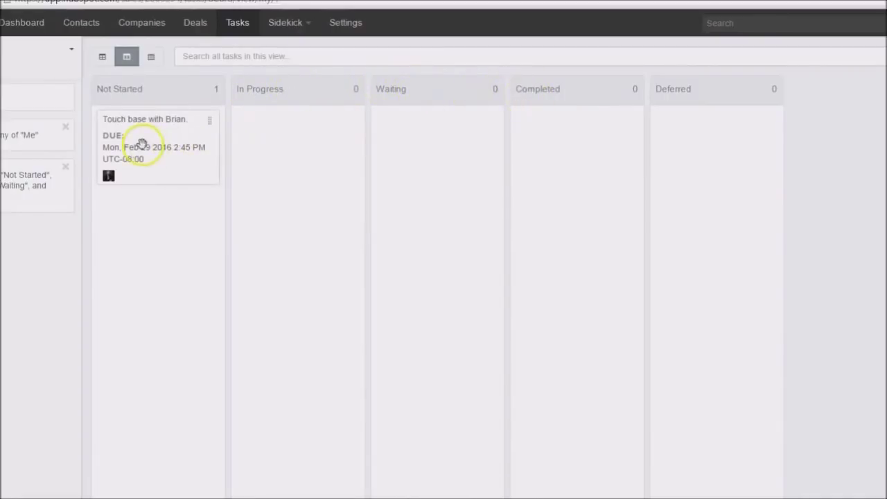
{"action": "left_click_drag", "start_coordinate": [141, 143], "coordinate": [327, 144]}
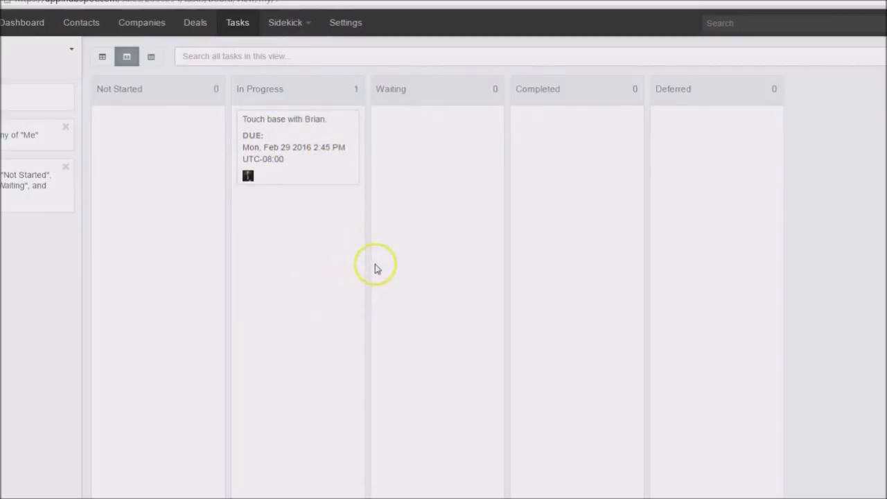
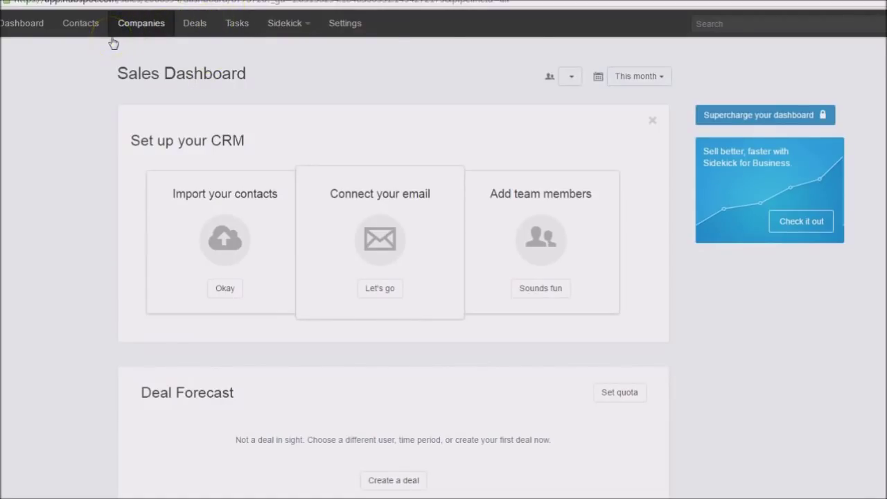
- Go through the dashboard to the contacts list, view the empty new-contact form without saving, and open the sample contact's record
{"action": "left_click", "coordinate": [85, 31]}
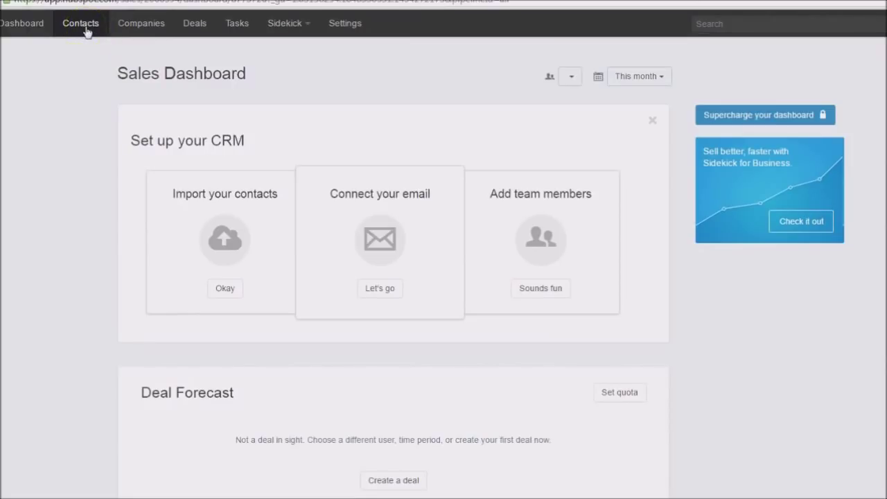
{"action": "left_click", "coordinate": [36, 30]}
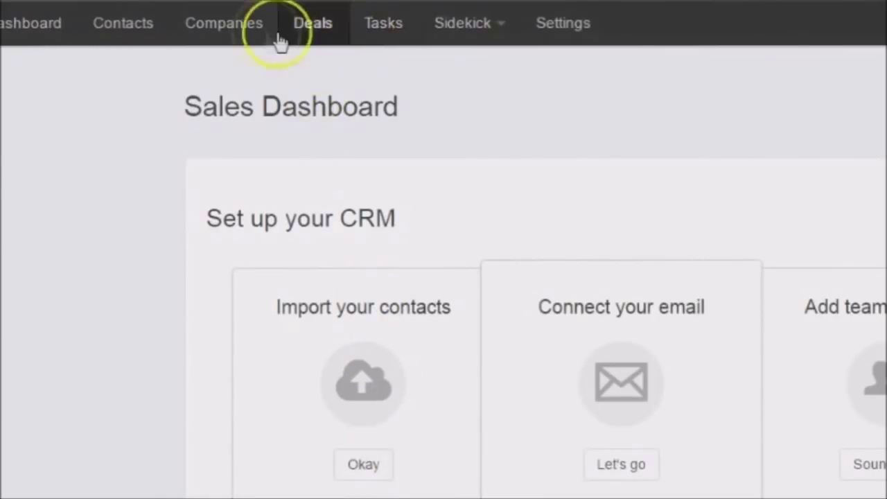
{"action": "left_click", "coordinate": [138, 31]}
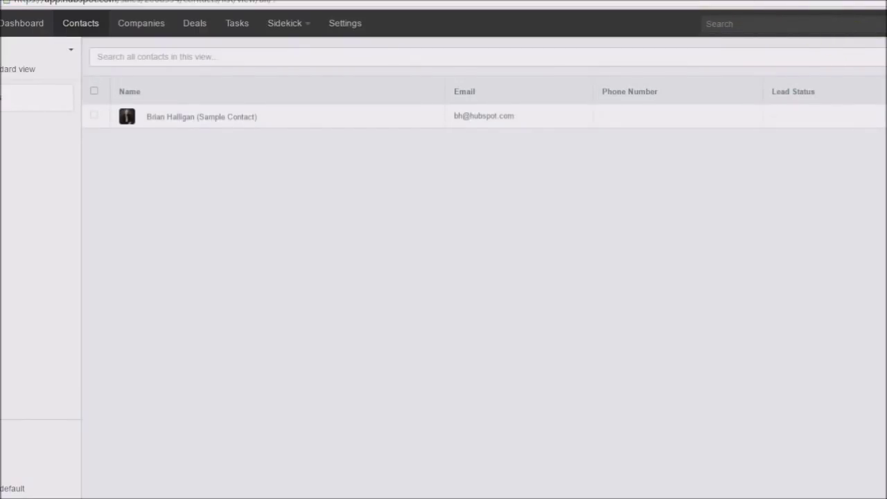
{"action": "left_click", "coordinate": [647, 58]}
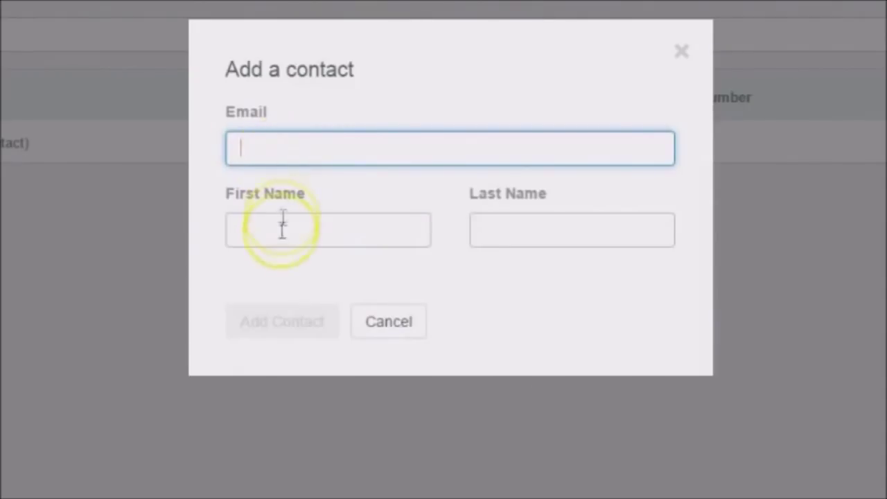
{"action": "left_click", "coordinate": [379, 331]}
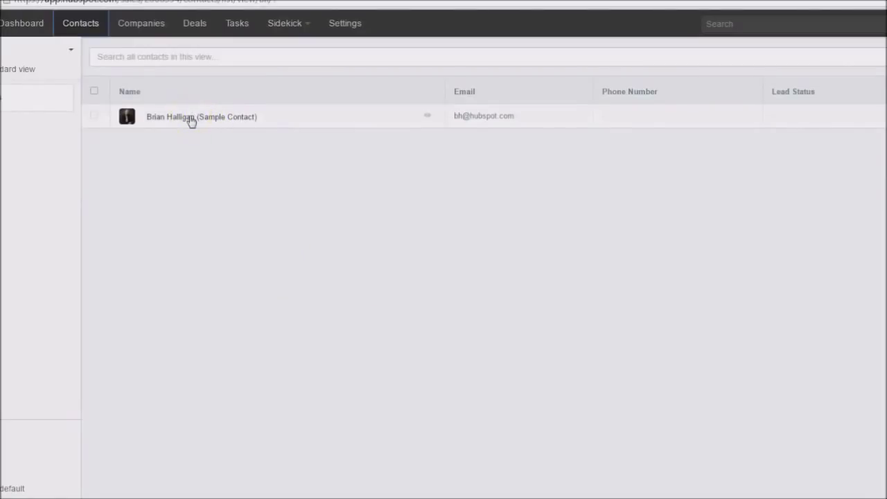
{"action": "left_click", "coordinate": [192, 118]}
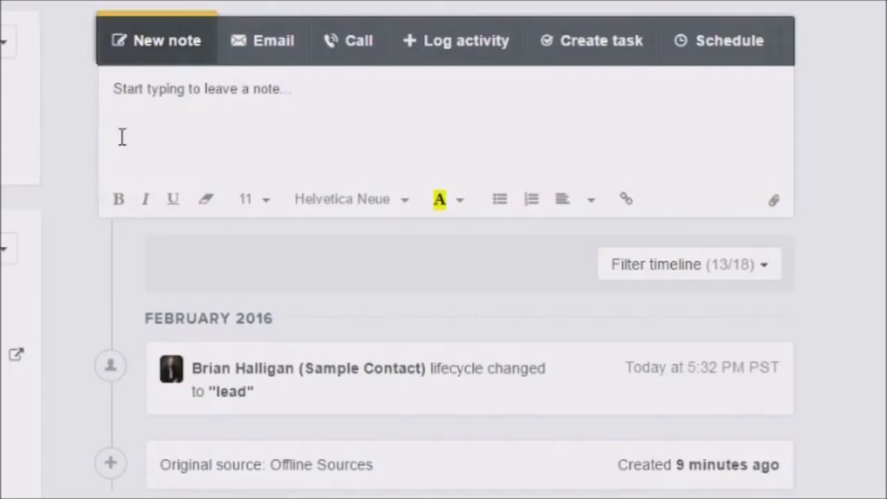
- View the empty note field in the sample contact's record and open the email composer
{"action": "left_click", "coordinate": [141, 122]}
{"action": "left_click", "coordinate": [177, 99]}
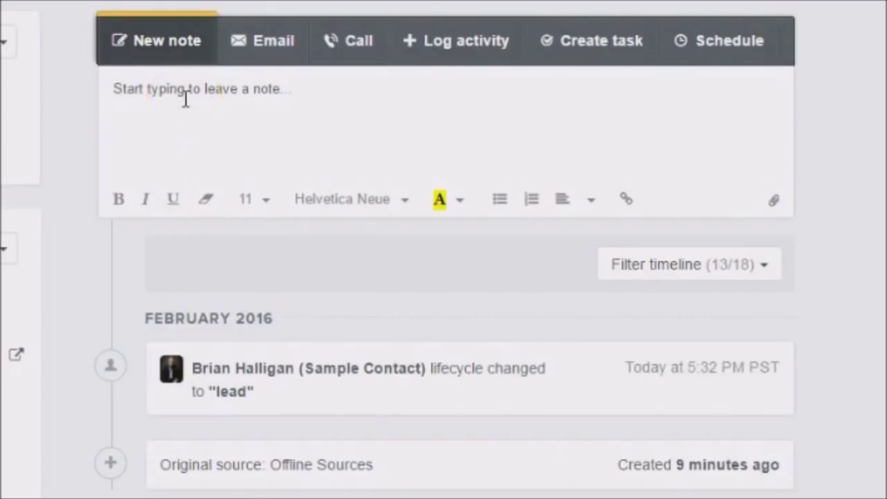
{"action": "left_click", "coordinate": [275, 43]}
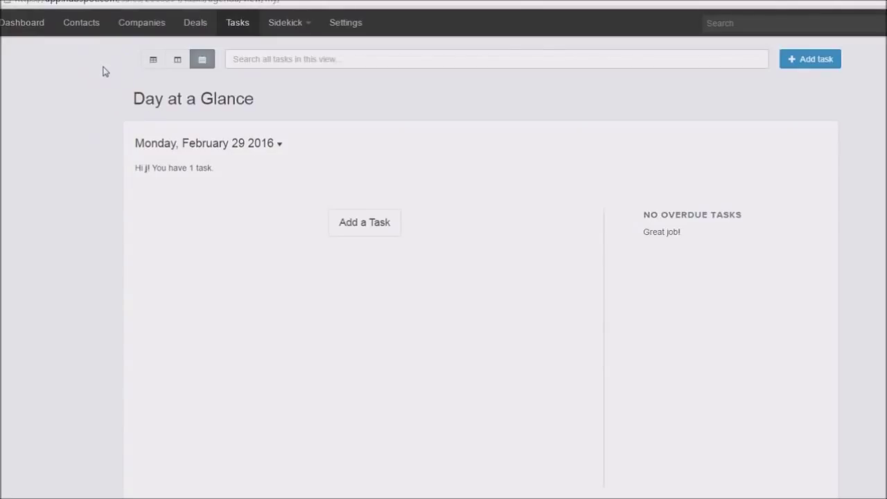
- Start a new task in the day view, pasting the touch-base text as its description and setting the time to 2:15 PM
{"action": "left_click", "coordinate": [101, 71]}
{"action": "left_click", "coordinate": [377, 226]}
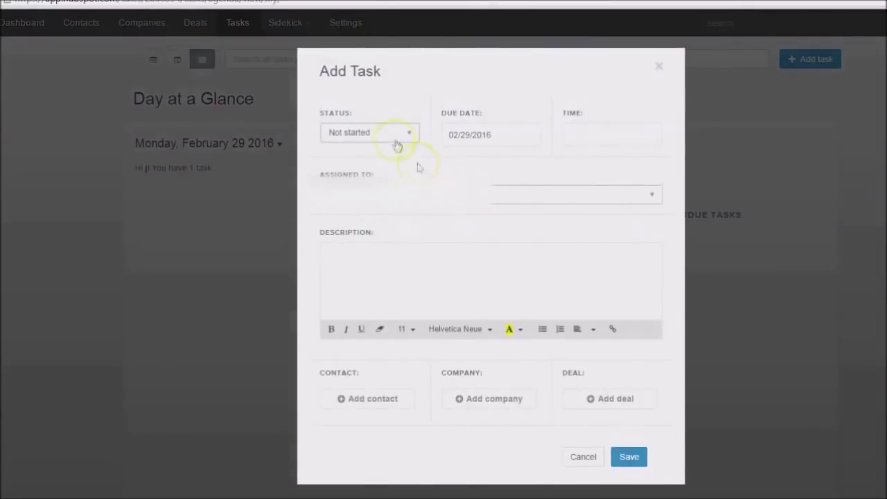
{"action": "right_click", "coordinate": [341, 257]}
{"action": "left_click", "coordinate": [375, 333]}
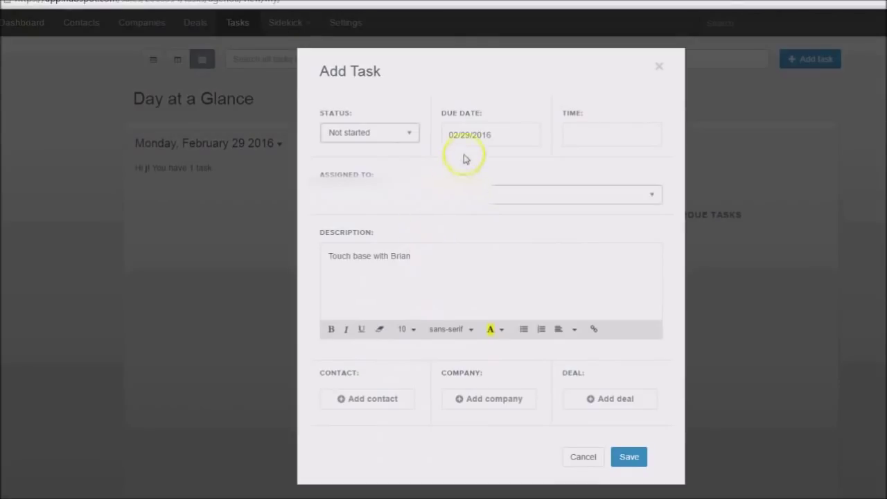
{"action": "left_click", "coordinate": [585, 142]}
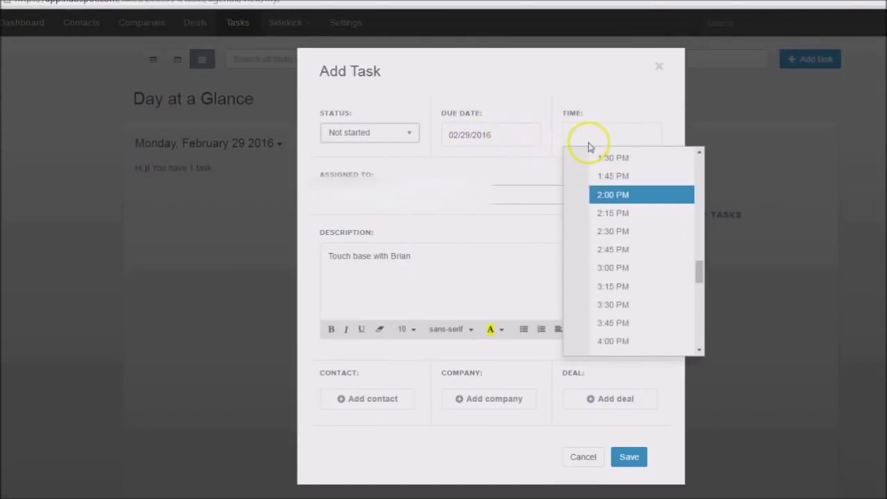
{"action": "left_click", "coordinate": [614, 213]}
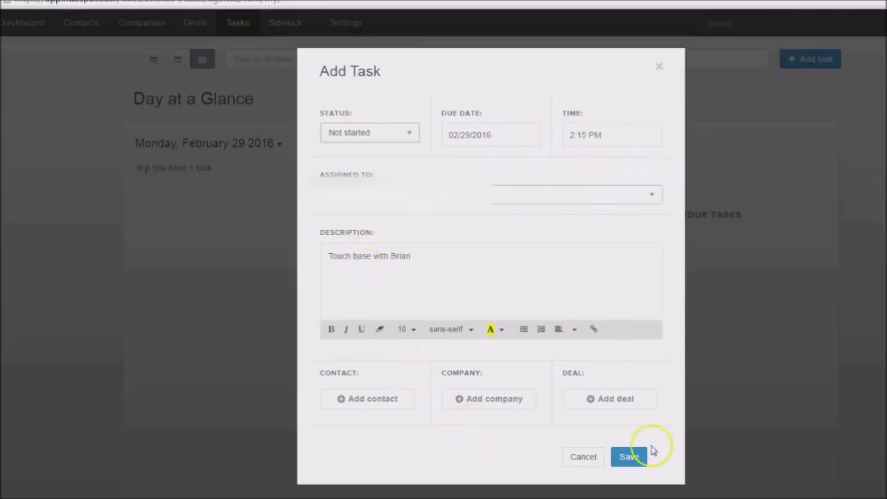
- Search for the sample contact by first name, link it to the new task, and save the task
{"action": "left_click", "coordinate": [365, 406]}
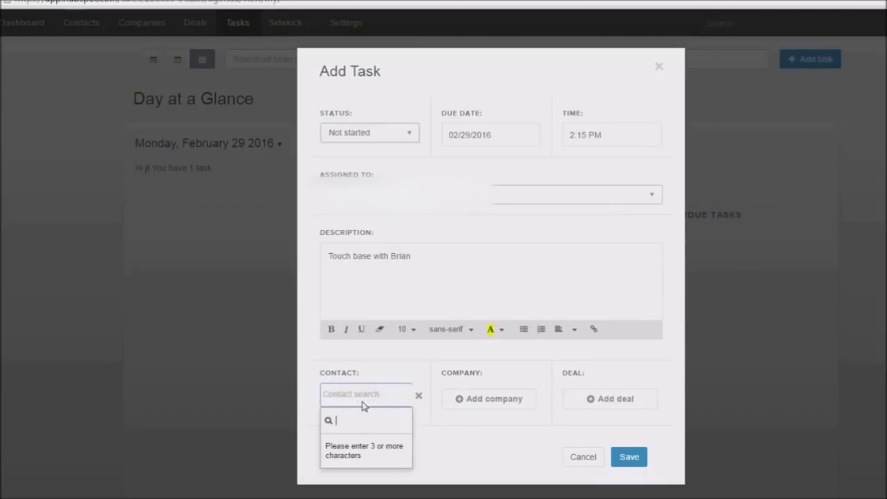
{"action": "type", "text": "vbr"}
{"action": "key", "text": "BackSpace"}
{"action": "key", "text": "BackSpace"}
{"action": "key", "text": "BackSpace"}
{"action": "type", "text": "bran"}
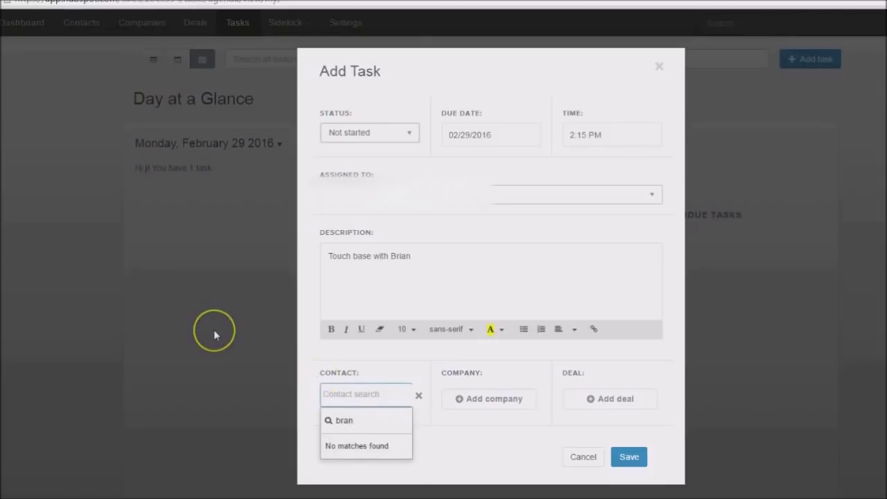
{"action": "key", "text": "BackSpace"}
{"action": "key", "text": "BackSpace"}
{"action": "key", "text": "BackSpace"}
{"action": "type", "text": "rian"}
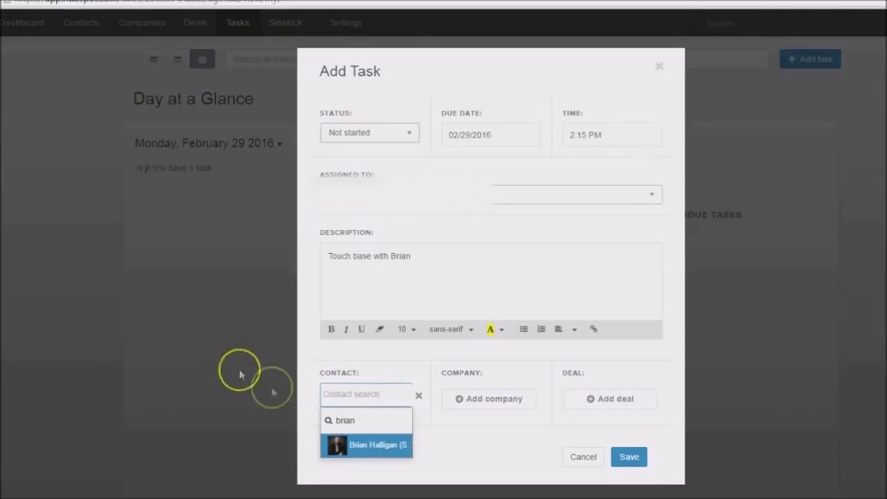
{"action": "left_click", "coordinate": [380, 446]}
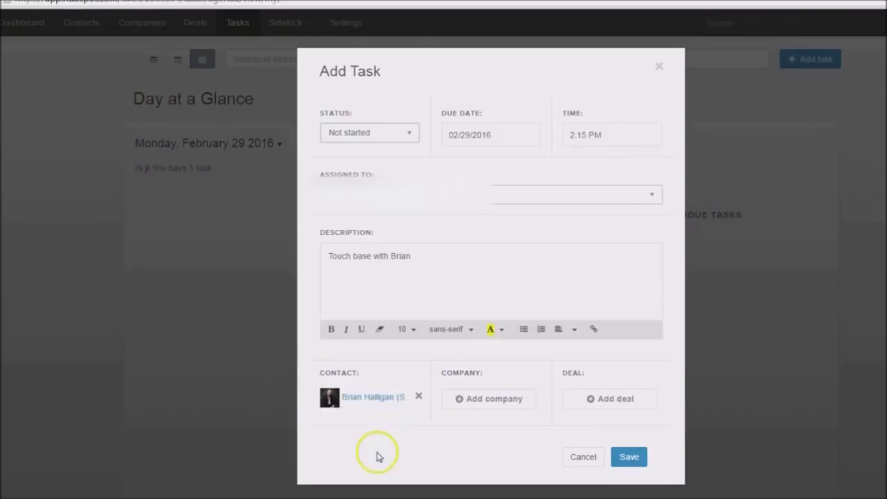
{"action": "left_click", "coordinate": [623, 460]}
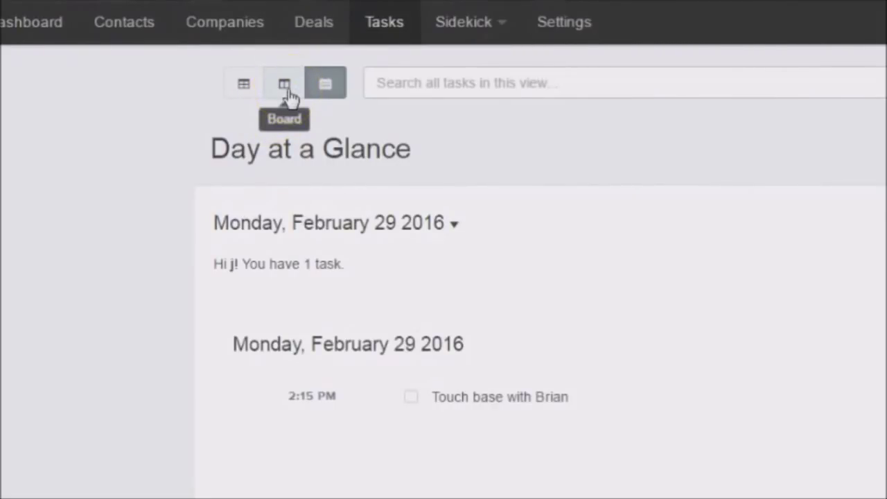
- Check the touch-base task in the board and table views, and mark the 2:15 PM task as complete in the day view
{"action": "left_click", "coordinate": [287, 95]}
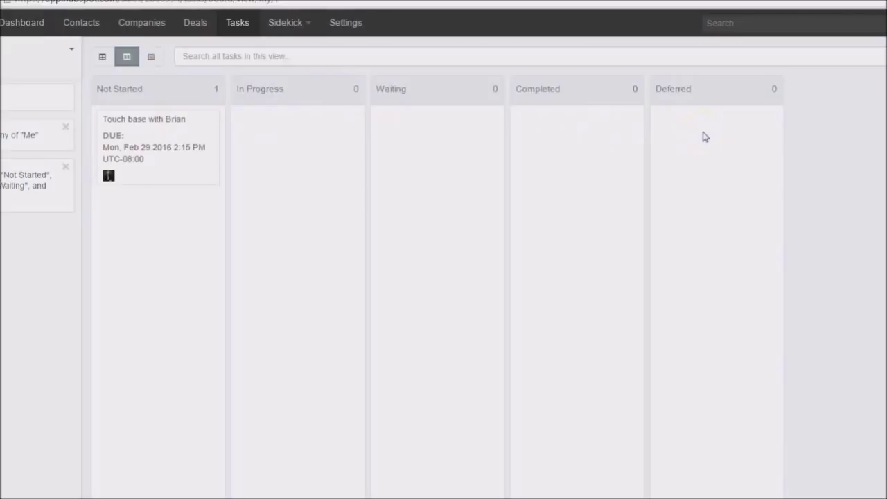
{"action": "left_click", "coordinate": [104, 58]}
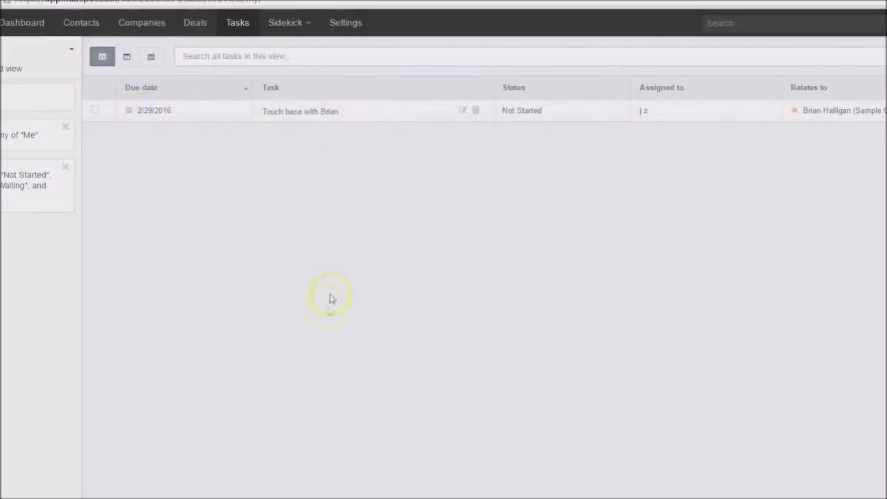
{"action": "left_click", "coordinate": [150, 63]}
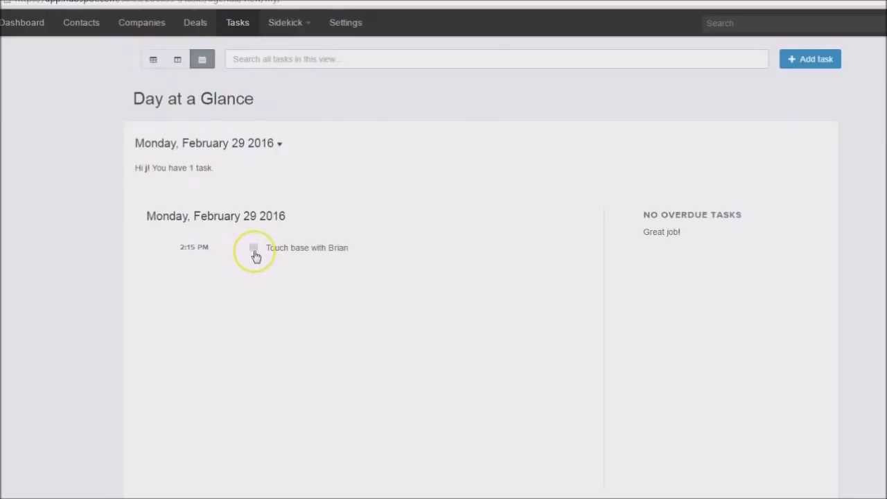
{"action": "left_click", "coordinate": [254, 248]}
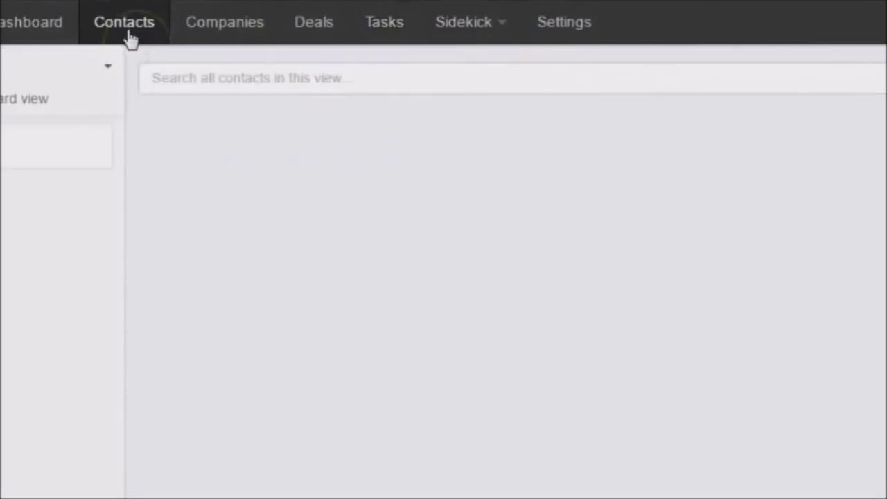
- Open the sample contact's record from the contacts list, and save another task there with the pasted touch-base text as its description
{"action": "left_click", "coordinate": [509, 210]}
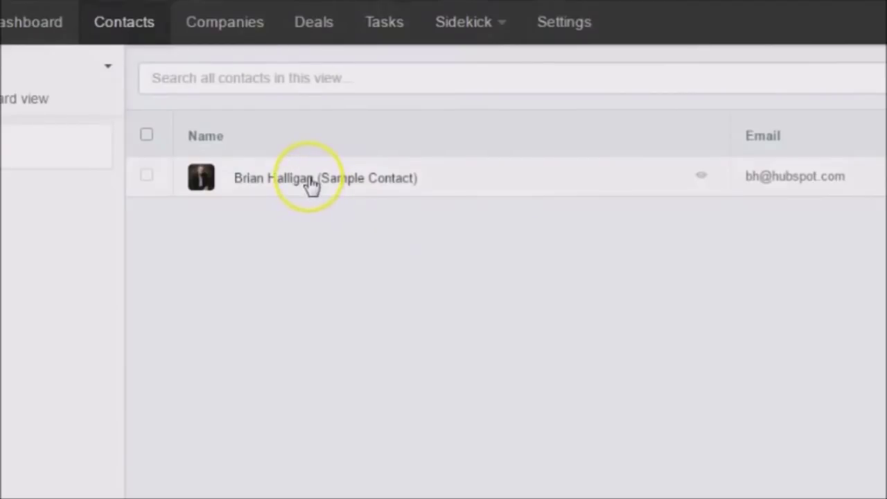
{"action": "left_click", "coordinate": [194, 118]}
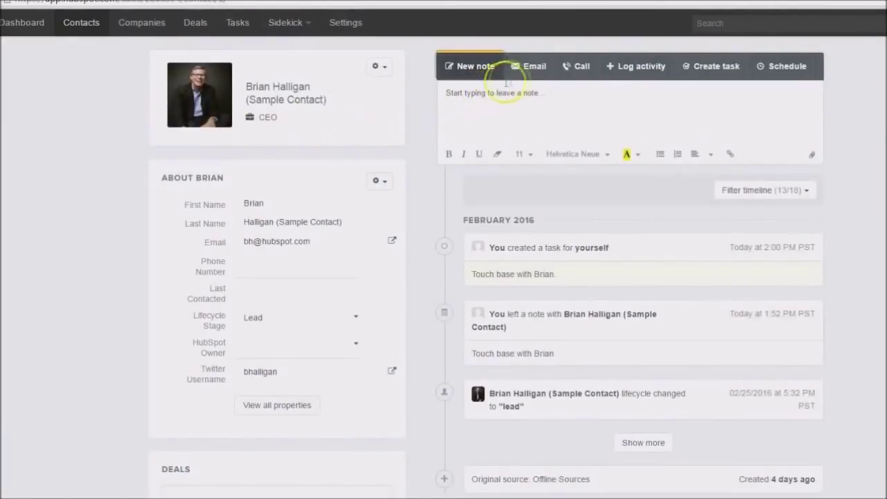
{"action": "left_click", "coordinate": [691, 77]}
{"action": "left_click", "coordinate": [465, 143]}
{"action": "right_click", "coordinate": [464, 140]}
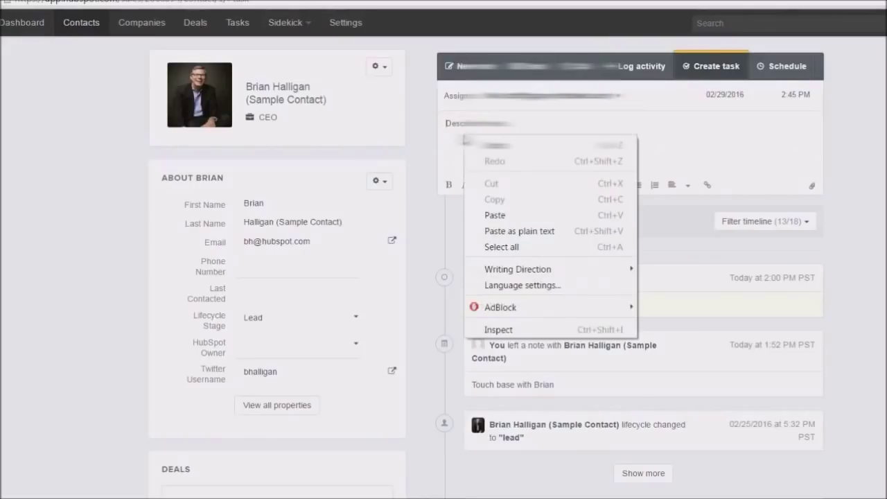
{"action": "left_click", "coordinate": [495, 215]}
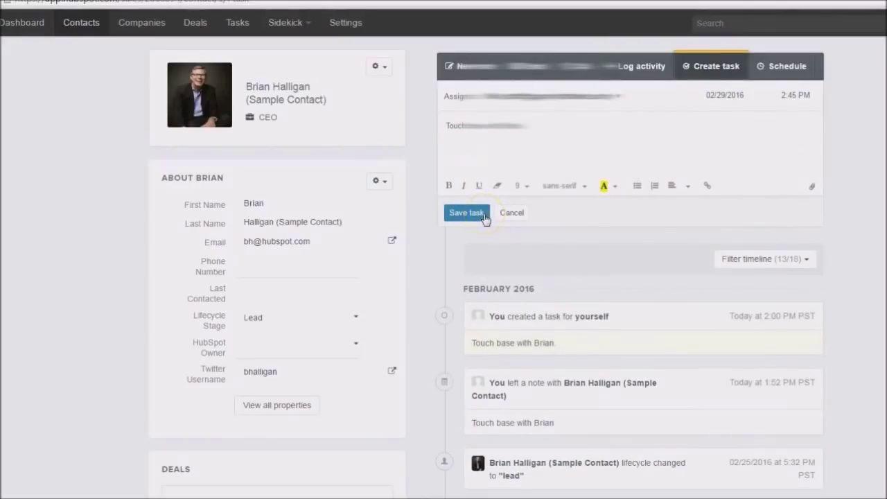
{"action": "left_click", "coordinate": [480, 217]}
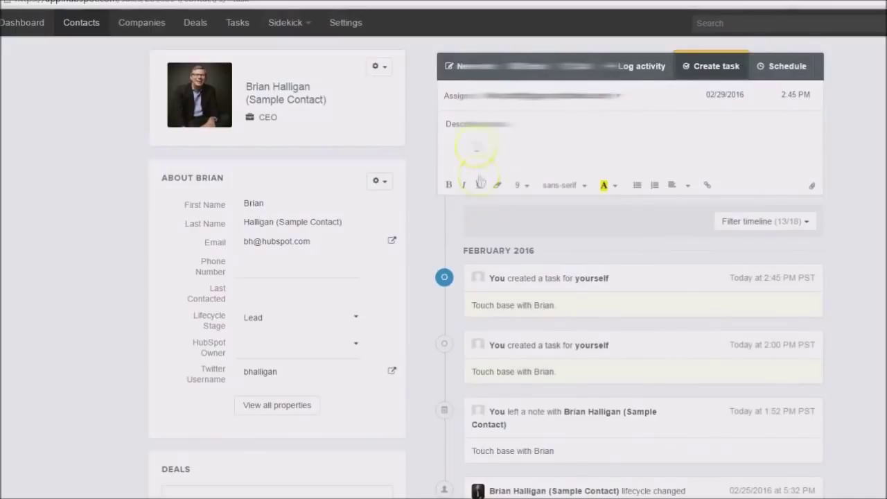
- Open the task board and move the 2:45 PM touch-base task from Not Started to In Progress
{"action": "left_click", "coordinate": [224, 36]}
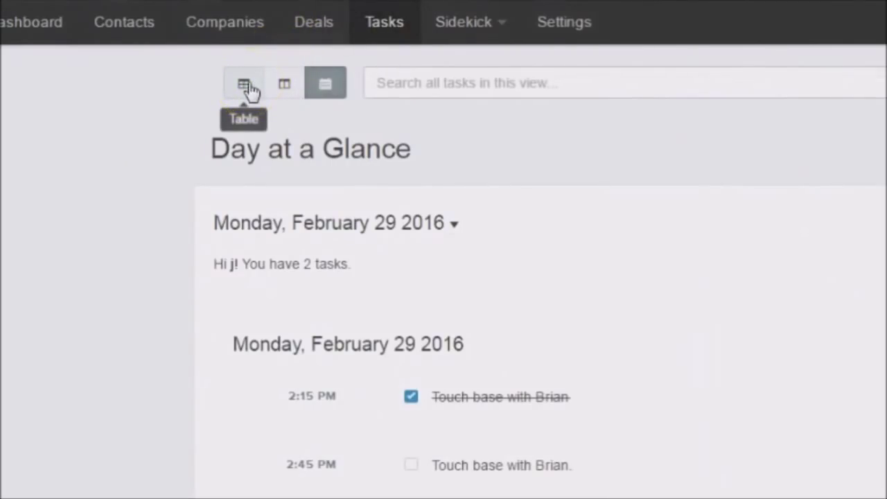
{"action": "left_click", "coordinate": [283, 88]}
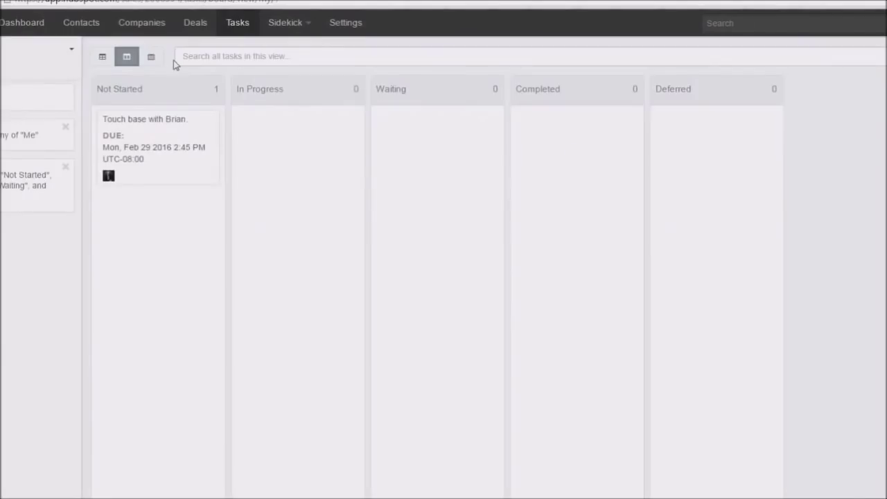
{"action": "left_click", "coordinate": [158, 159]}
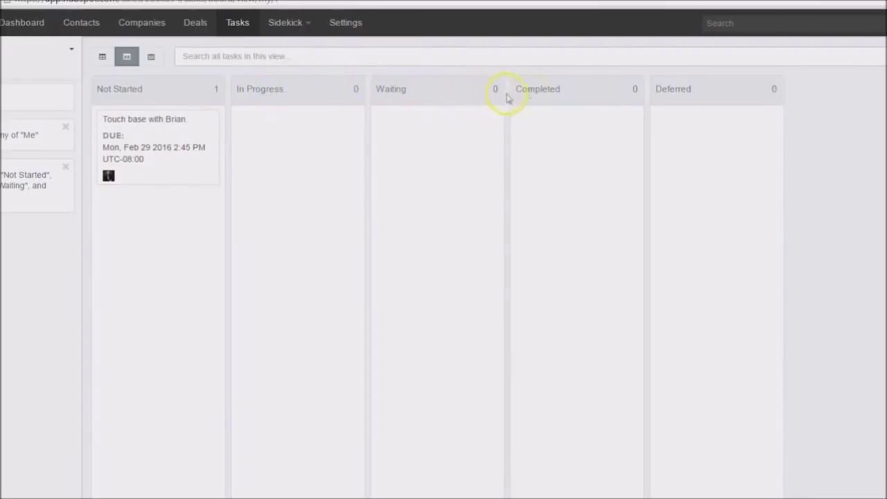
{"action": "left_click_drag", "start_coordinate": [141, 144], "coordinate": [328, 144]}
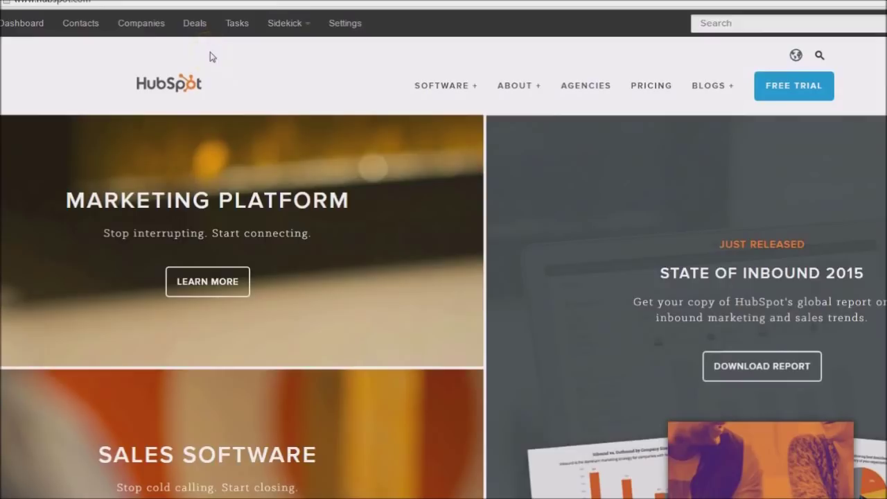
- Go from the dashboard to the contacts list, view the new-contact form without saving, and open the sample contact's record
{"action": "left_click", "coordinate": [35, 24]}
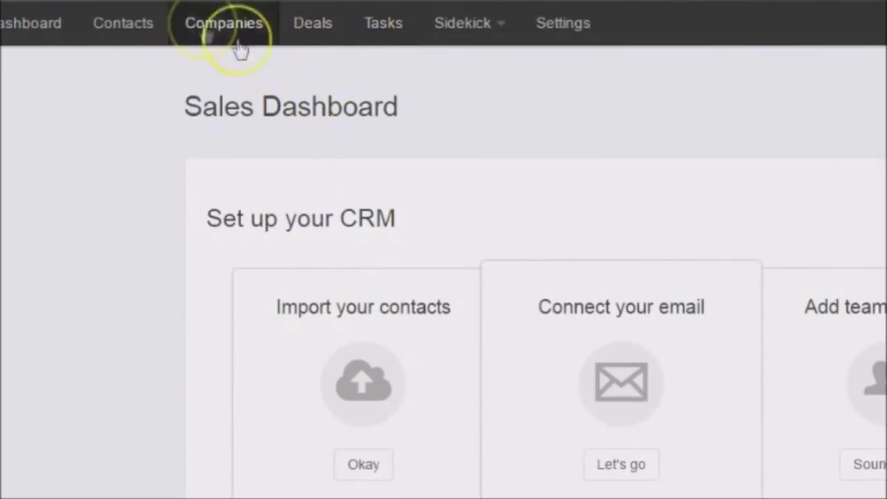
{"action": "left_click", "coordinate": [138, 29]}
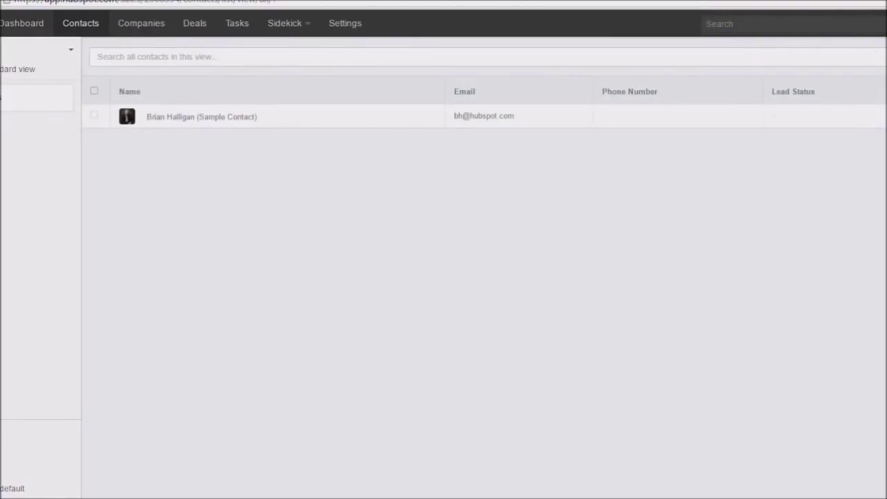
{"action": "left_click", "coordinate": [633, 54]}
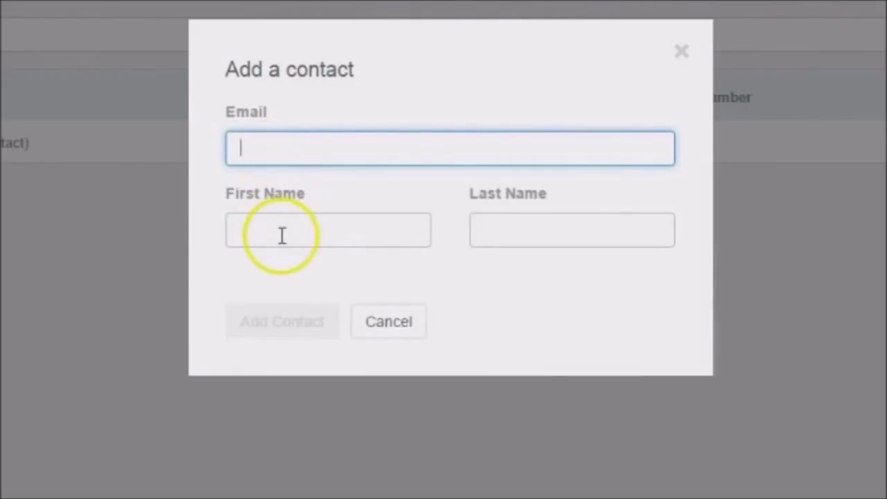
{"action": "left_click", "coordinate": [379, 329]}
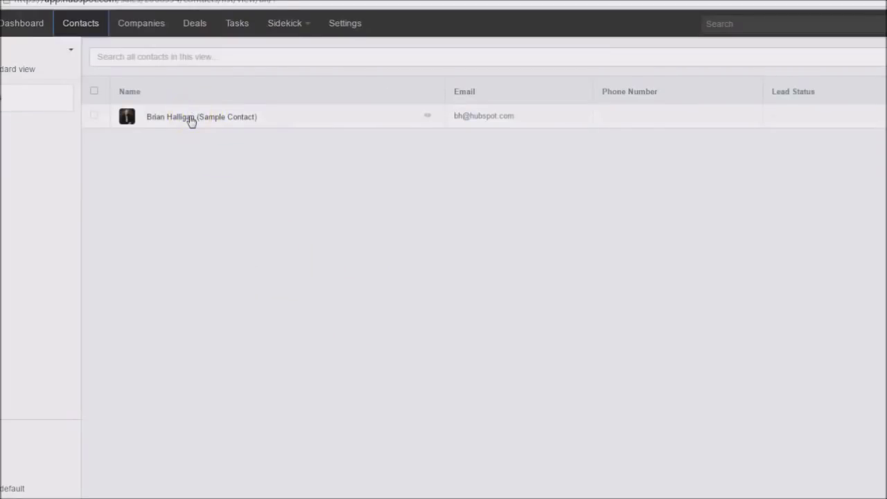
{"action": "left_click", "coordinate": [191, 118]}
- Examine the note field in the sample contact's record, and open the email composer to view its message body
{"action": "left_click", "coordinate": [337, 131]}
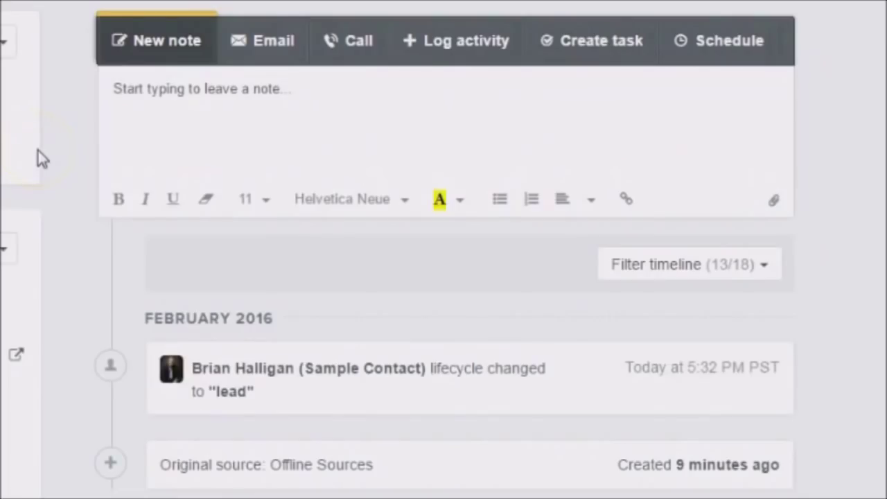
{"action": "left_click", "coordinate": [121, 137]}
{"action": "left_click", "coordinate": [141, 122]}
{"action": "left_click", "coordinate": [177, 97]}
{"action": "left_click", "coordinate": [222, 100]}
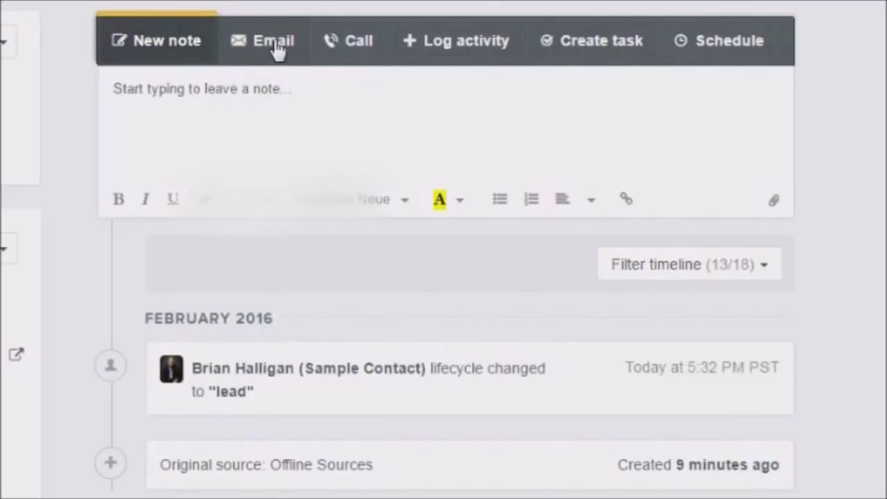
{"action": "left_click", "coordinate": [275, 43]}
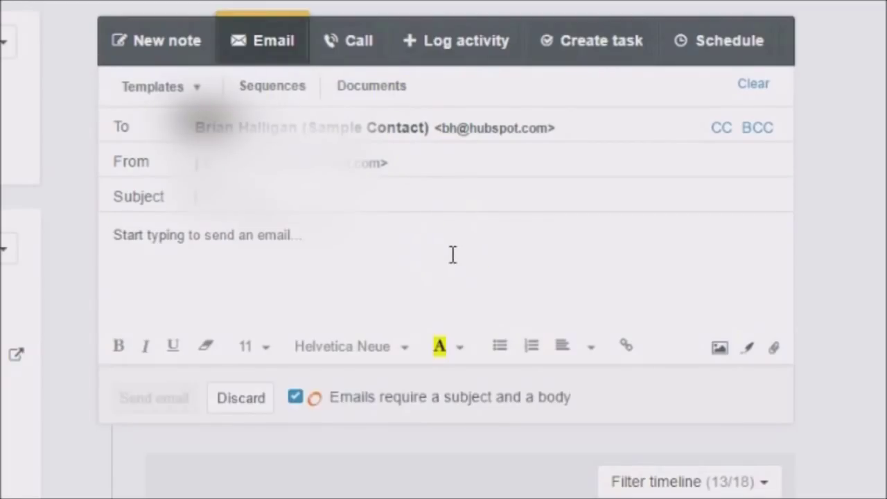
{"action": "left_click", "coordinate": [475, 251]}
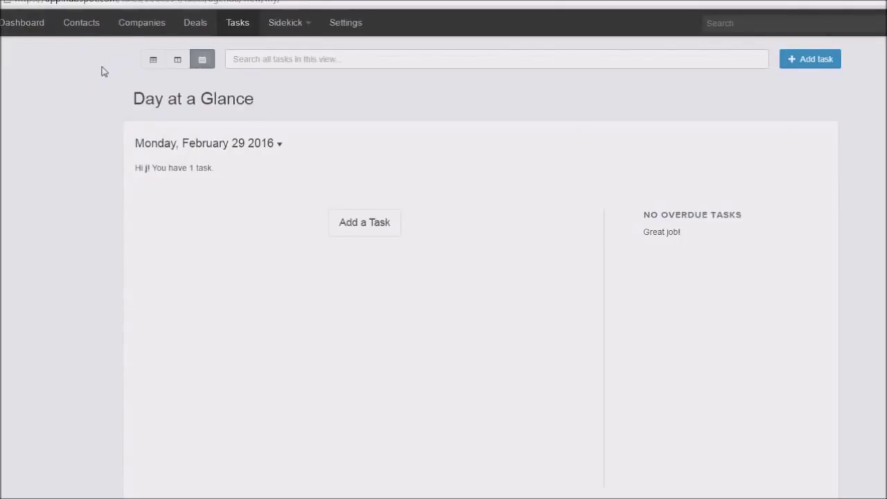
- Start a new task from Day at a Glance with the pasted touch-base text as its description and 2:15 PM as its time
{"action": "left_click", "coordinate": [100, 71]}
{"action": "left_click", "coordinate": [377, 228]}
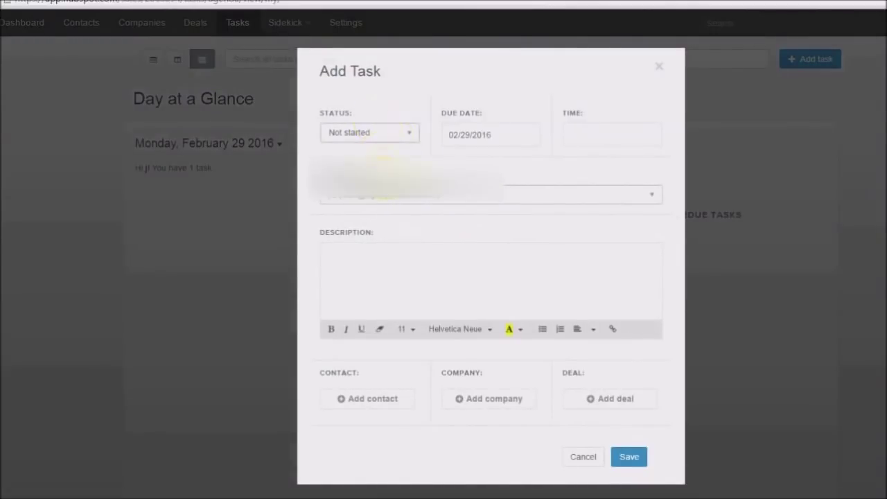
{"action": "left_click", "coordinate": [342, 251]}
{"action": "right_click", "coordinate": [340, 256]}
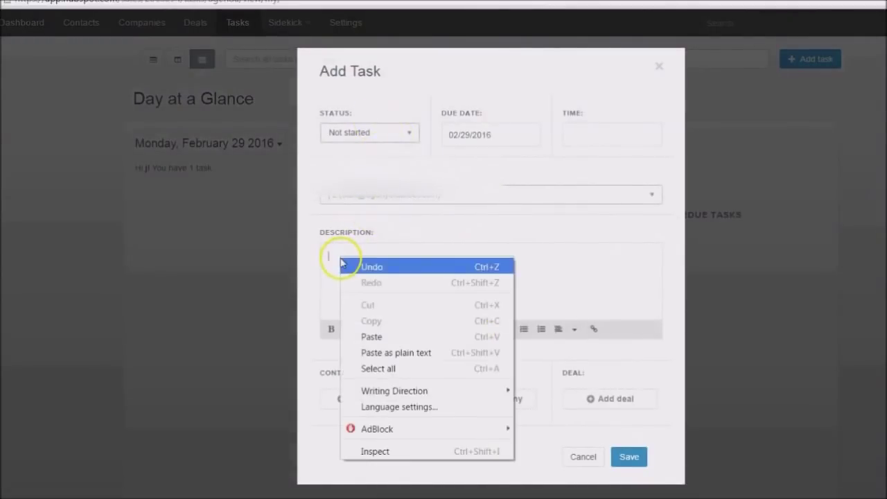
{"action": "left_click", "coordinate": [373, 337]}
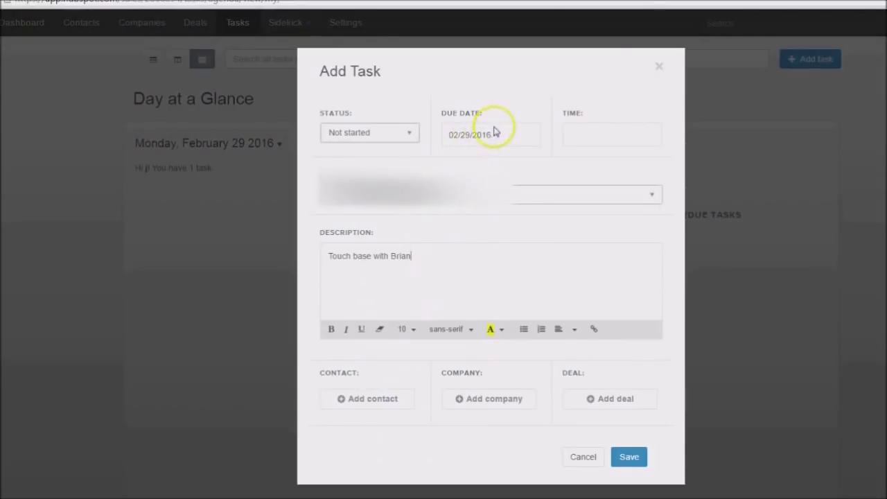
{"action": "left_click", "coordinate": [571, 141]}
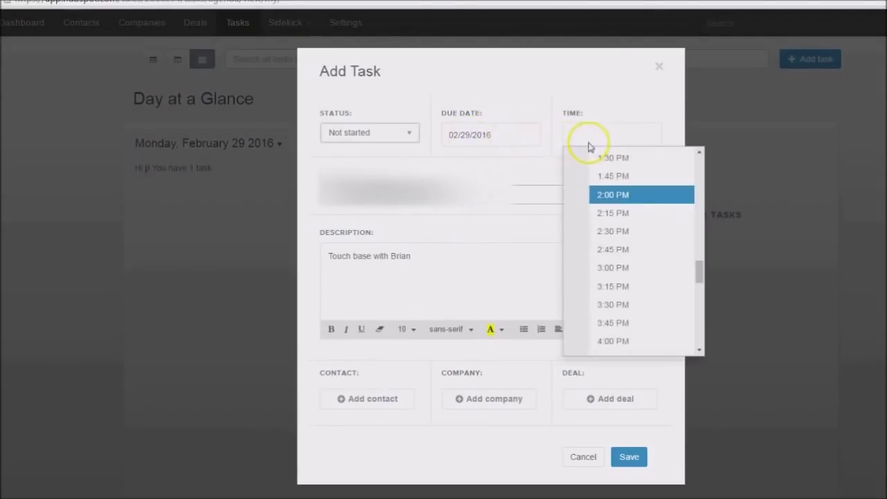
{"action": "left_click", "coordinate": [611, 213]}
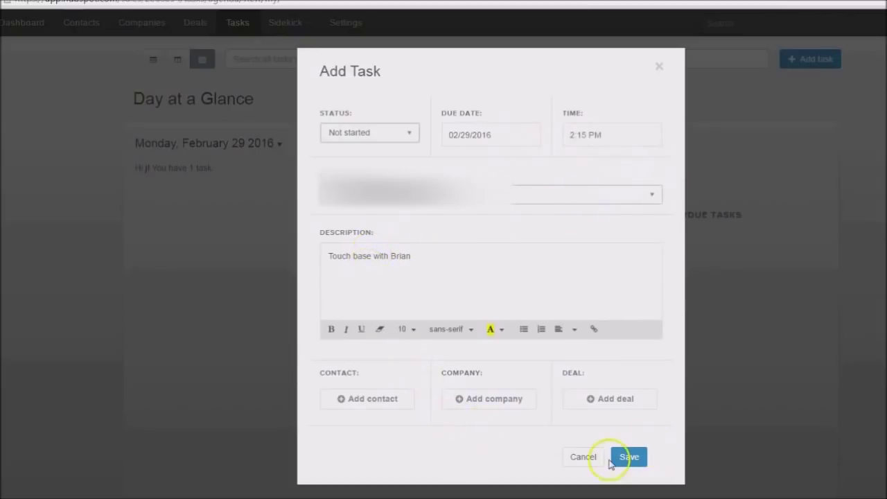
- Associate the sample contact with the new task by searching for the contact's first name, and save the task
{"action": "left_click", "coordinate": [364, 402]}
{"action": "type", "text": "vbr"}
{"action": "key", "text": "BackSpace"}
{"action": "key", "text": "BackSpace"}
{"action": "key", "text": "BackSpace"}
{"action": "type", "text": "brad"}
{"action": "key", "text": "BackSpace"}
{"action": "key", "text": "BackSpace"}
{"action": "type", "text": "ian"}
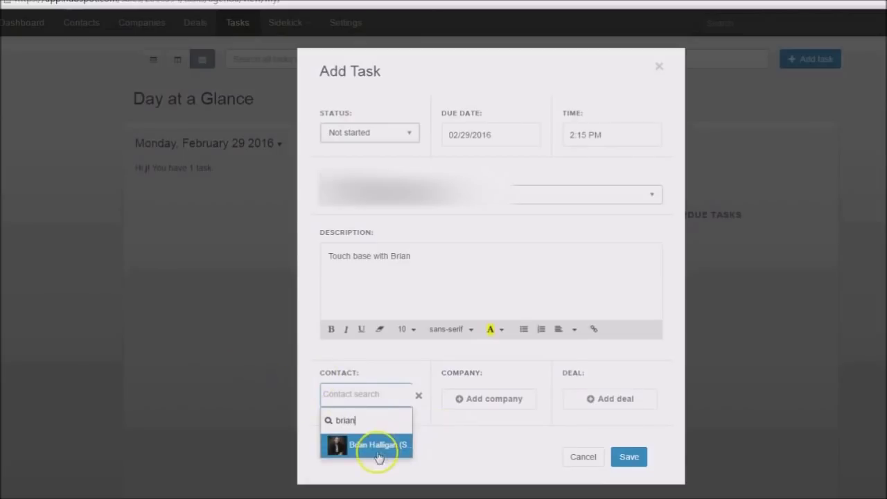
{"action": "left_click", "coordinate": [379, 454]}
{"action": "left_click", "coordinate": [626, 457]}
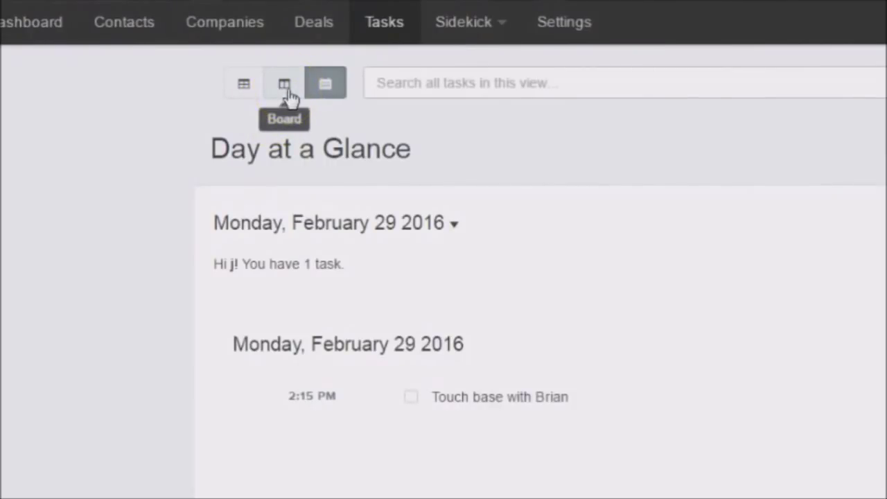
- View the tasks as a board and as a table, and mark the 2:15 PM touch-base task complete in Day at a Glance
{"action": "left_click", "coordinate": [287, 91]}
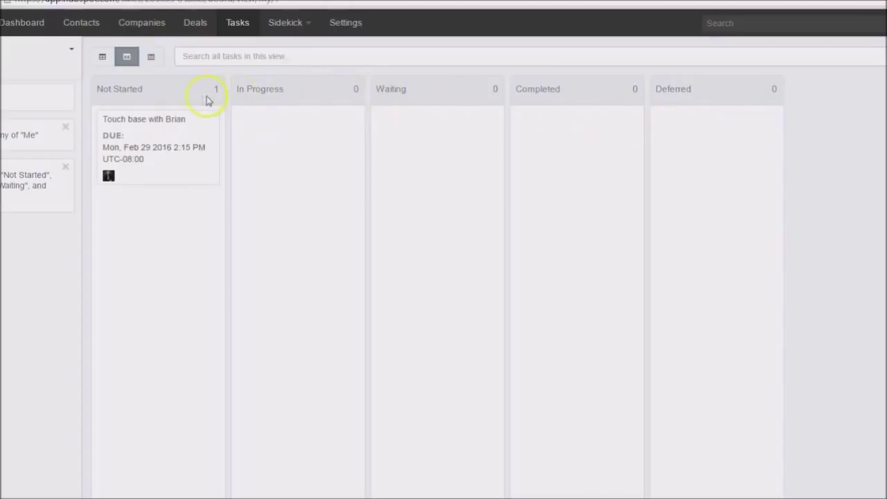
{"action": "left_click", "coordinate": [104, 58]}
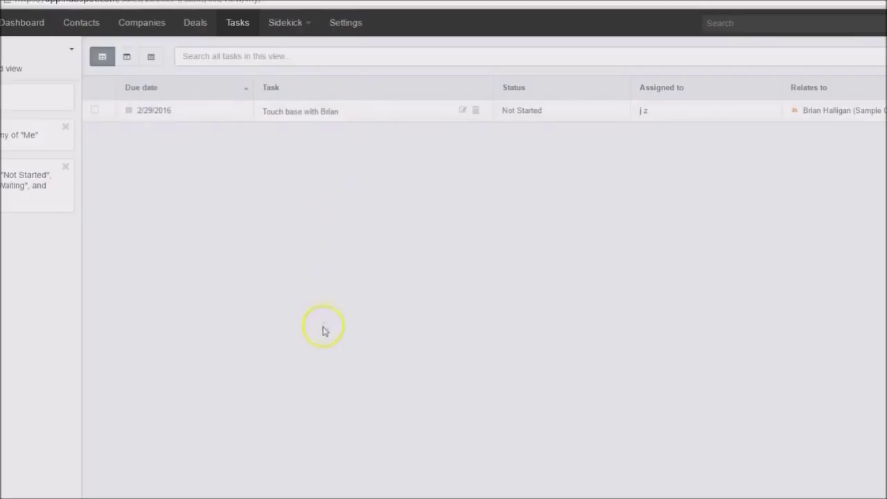
{"action": "left_click", "coordinate": [151, 56]}
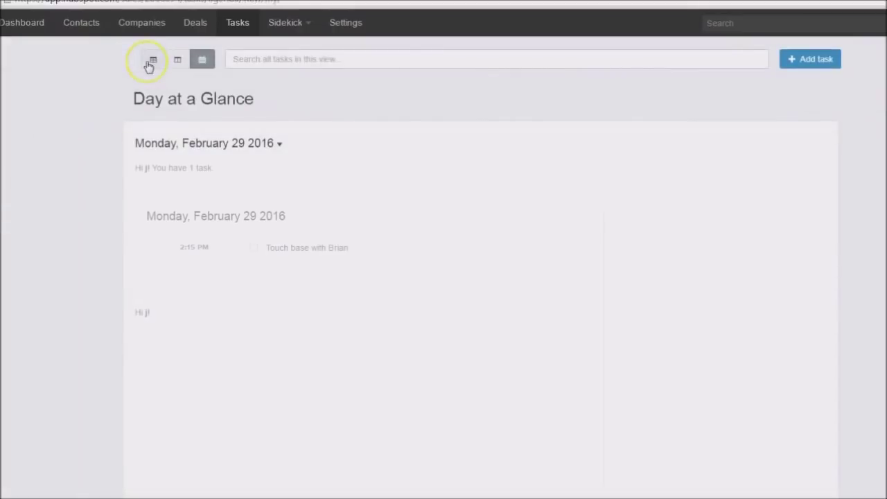
{"action": "left_click", "coordinate": [254, 249]}
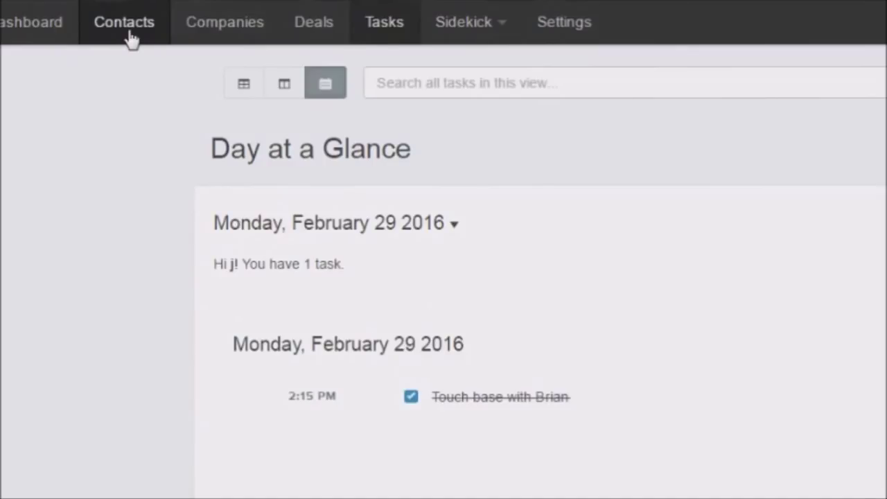
- Open the sample contact's record from the contacts list, and save a new task there with the pasted touch-base text as its description
{"action": "left_click", "coordinate": [132, 40]}
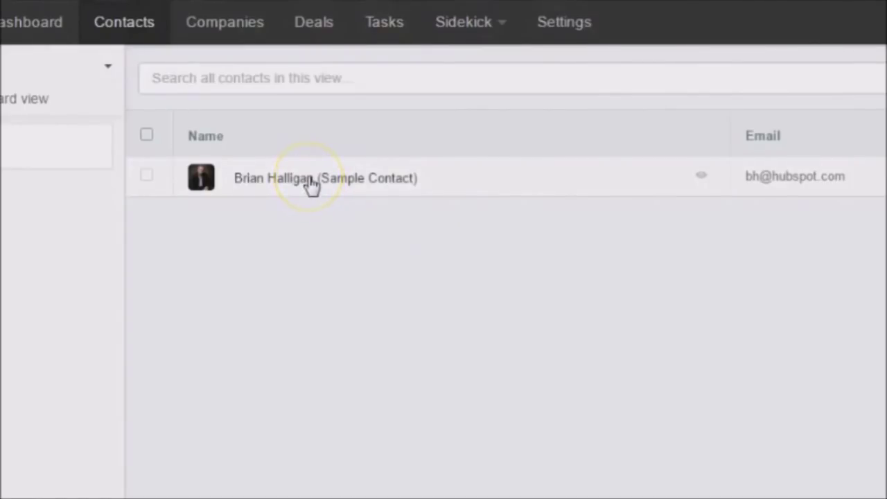
{"action": "left_click", "coordinate": [194, 118]}
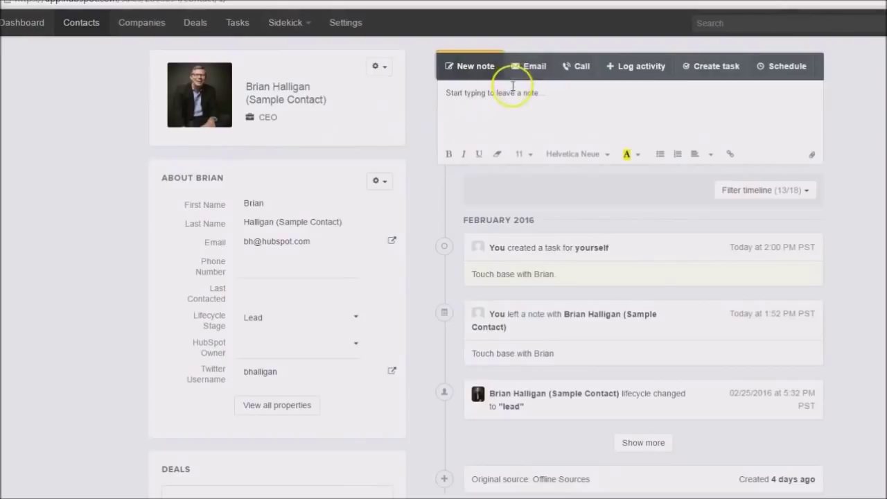
{"action": "left_click", "coordinate": [697, 77]}
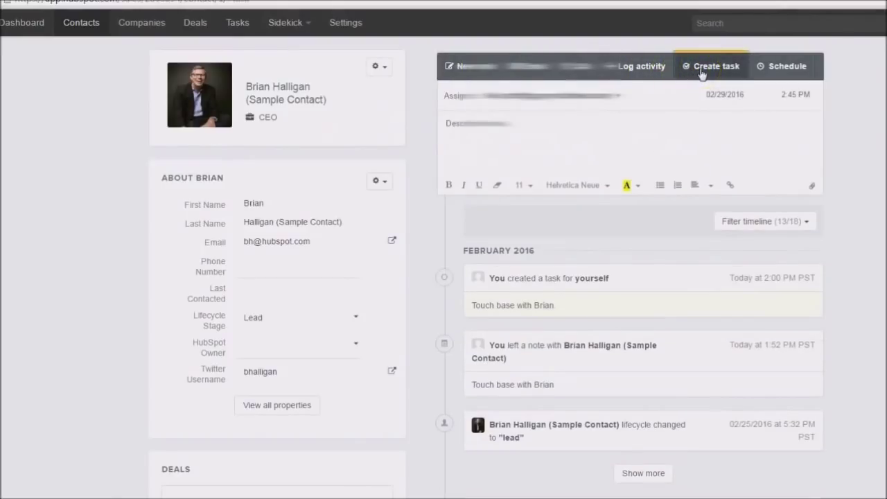
{"action": "left_click", "coordinate": [462, 141]}
{"action": "right_click", "coordinate": [463, 138]}
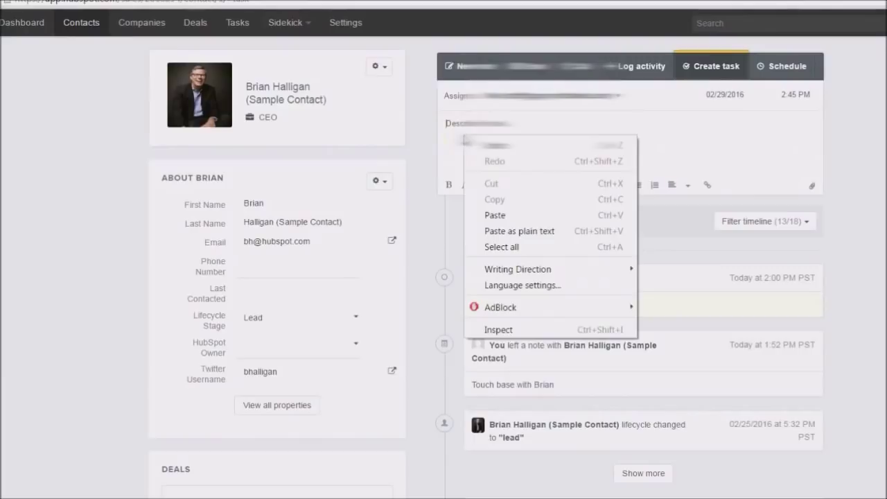
{"action": "left_click", "coordinate": [495, 214]}
{"action": "left_click", "coordinate": [483, 216]}
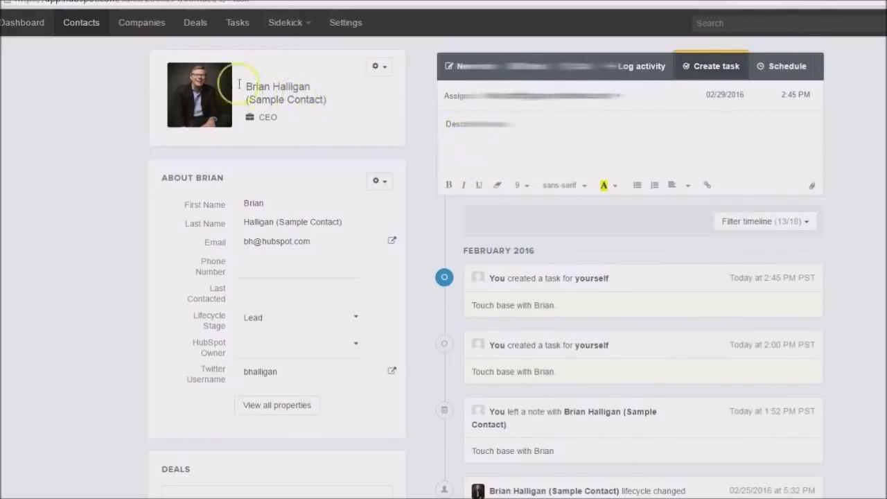
- Open the task board and move the 2:45 PM touch-base task from Not Started to In Progress
{"action": "left_click", "coordinate": [224, 36]}
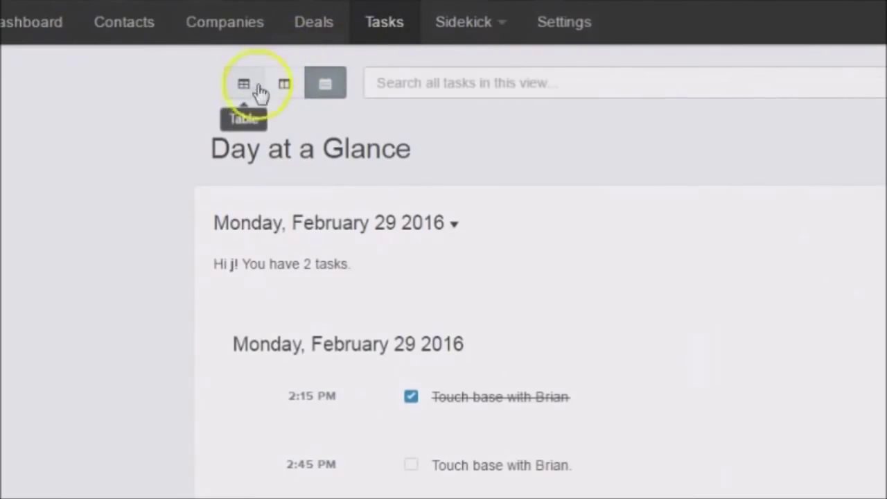
{"action": "left_click", "coordinate": [283, 88]}
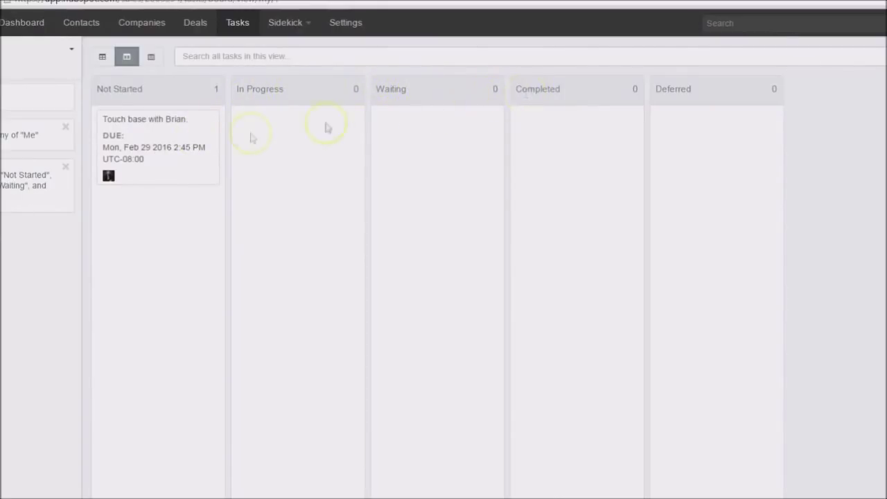
{"action": "left_click_drag", "start_coordinate": [142, 143], "coordinate": [267, 136]}
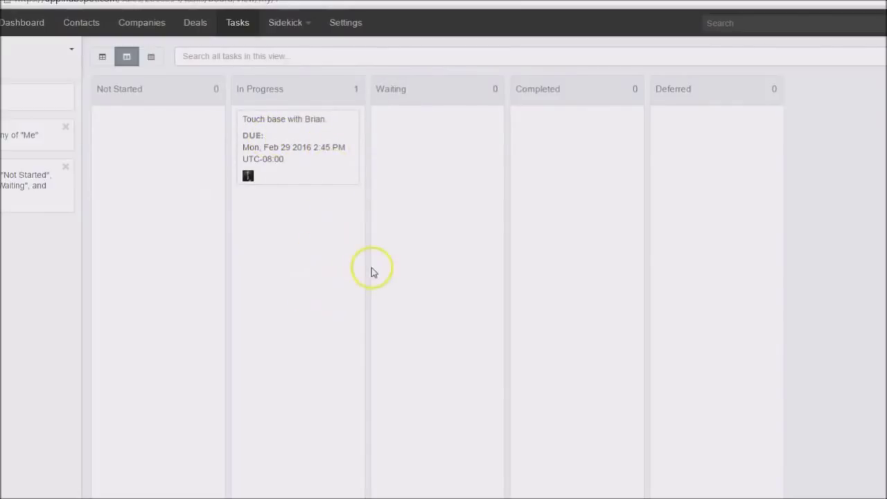